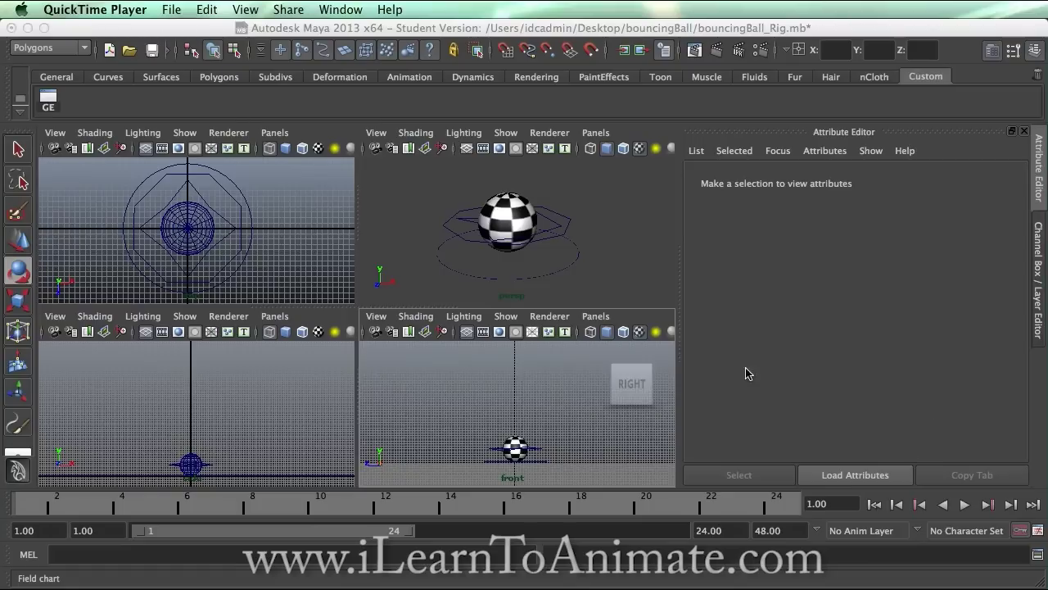
Set the working time unit to PAL (25 fps) in Preferences and save it.
click(1037, 533)
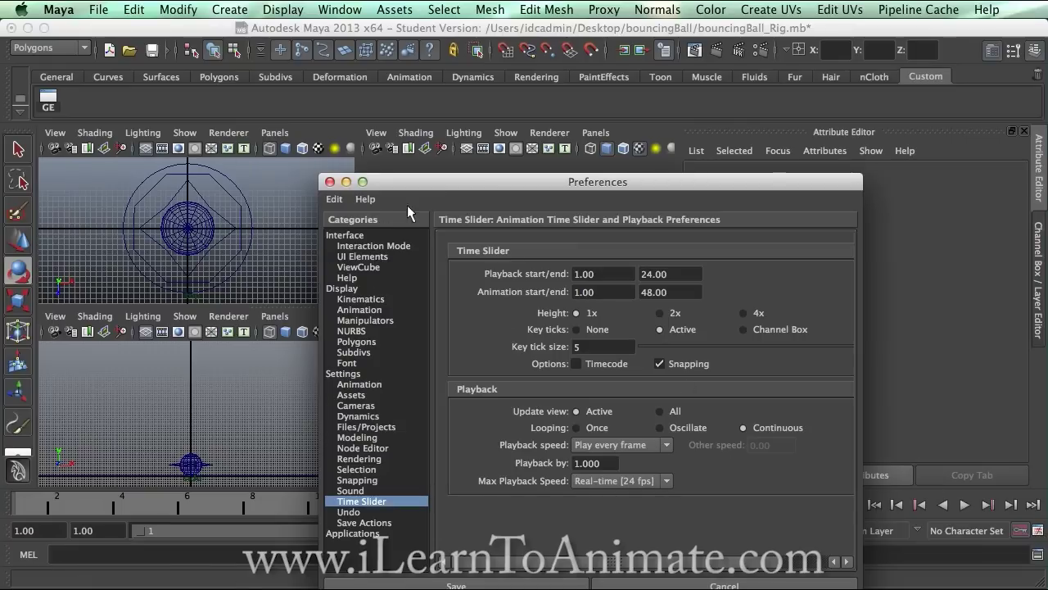
drag(445, 188, 438, 105)
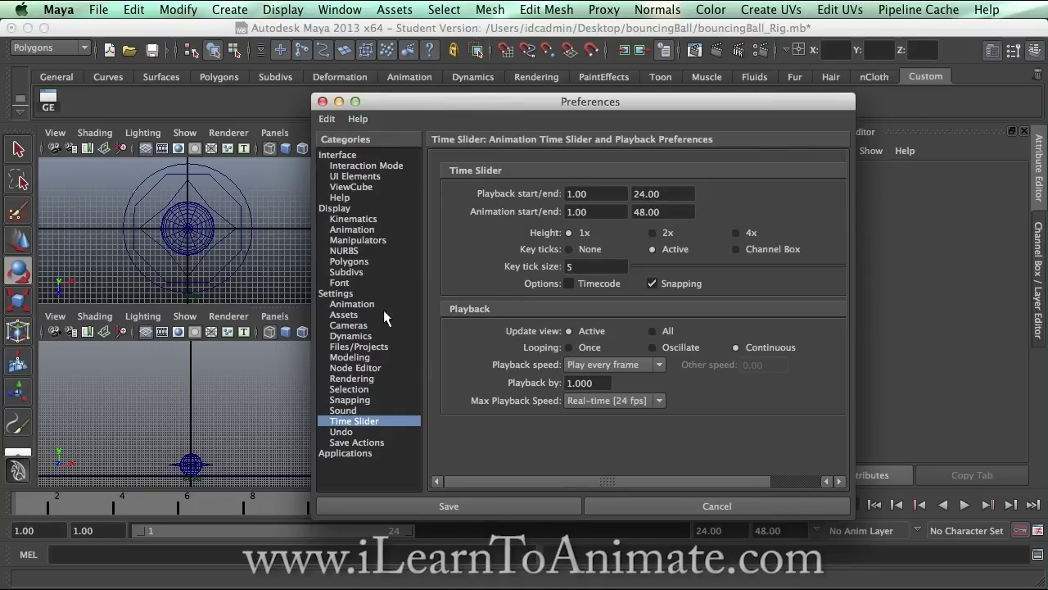
click(337, 292)
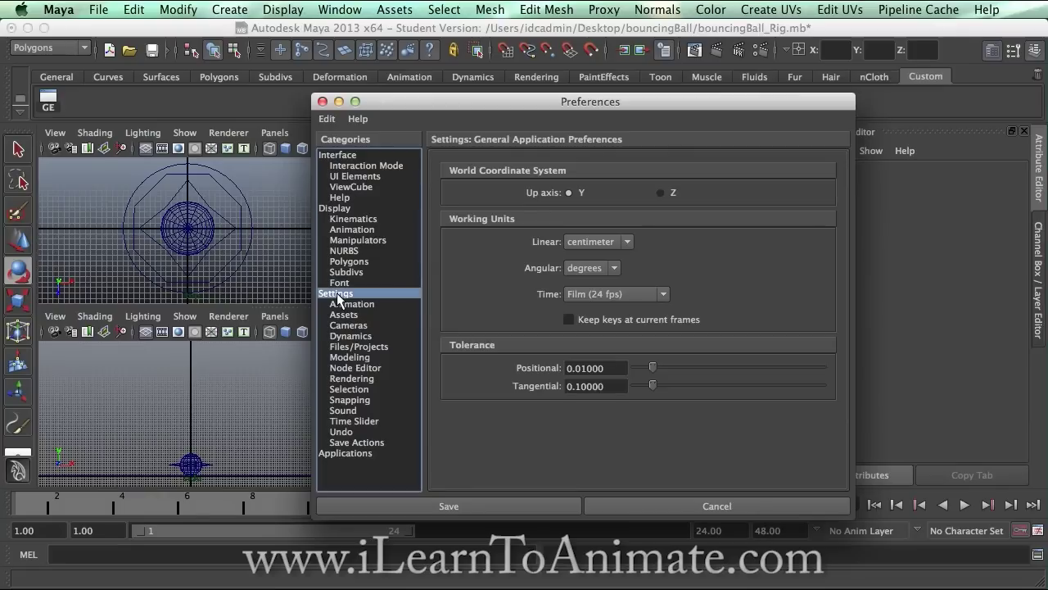
click(624, 297)
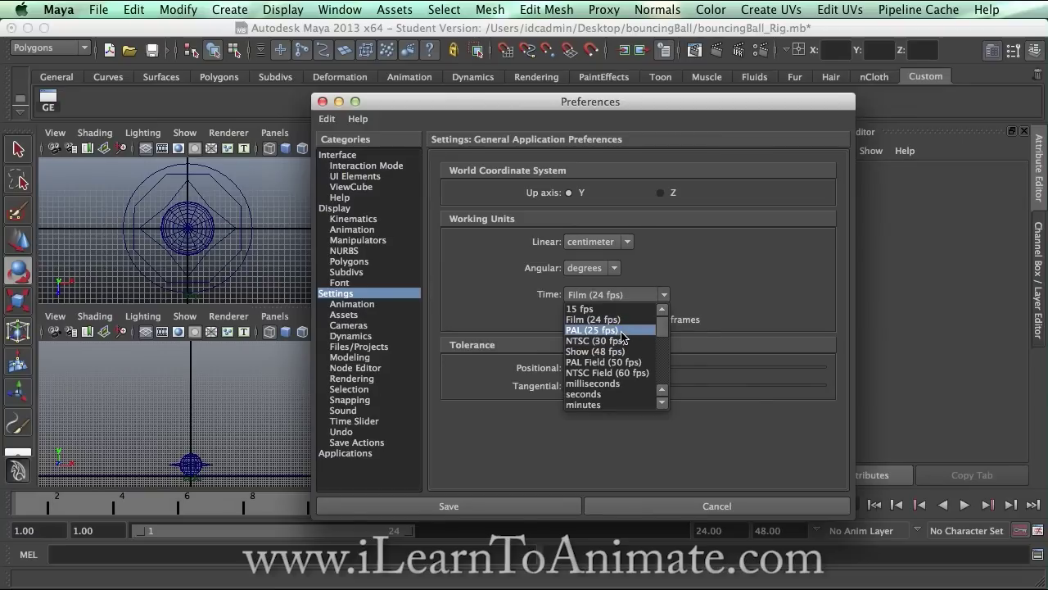
click(621, 330)
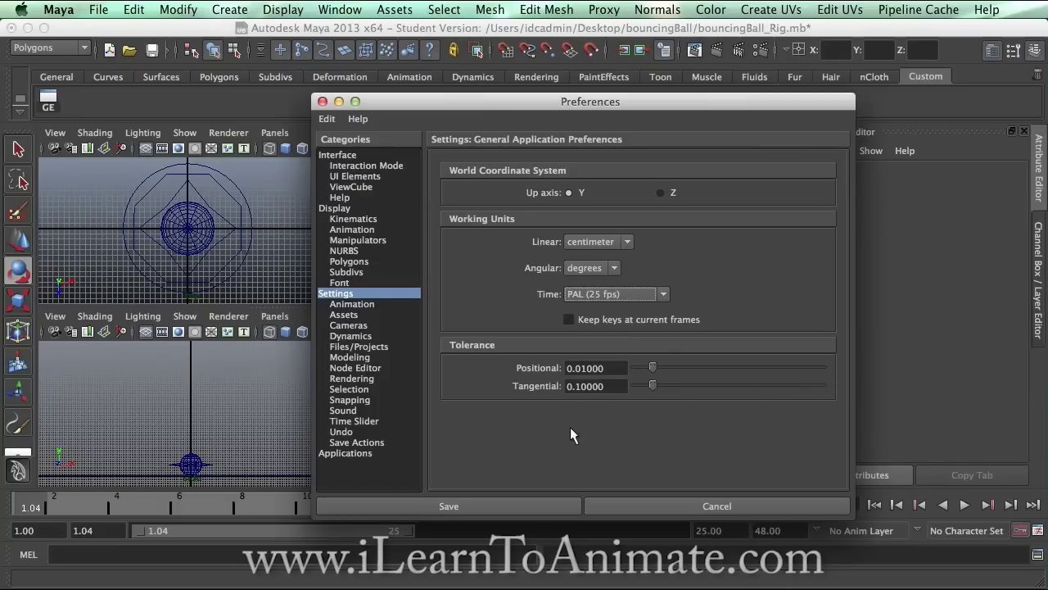
click(533, 506)
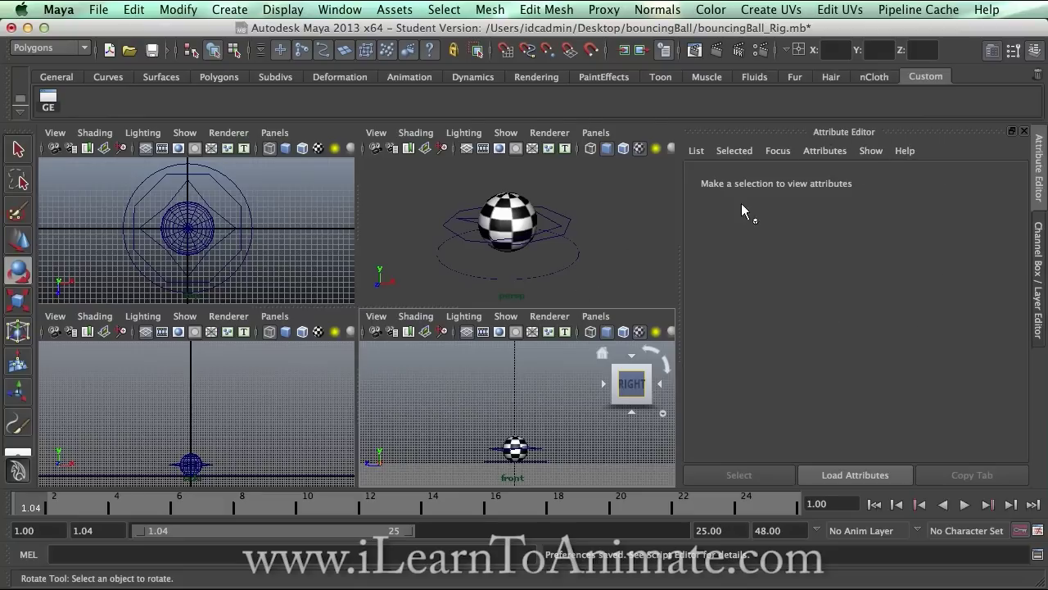
Switch the side panel to the Channel Box / Layer Editor and widen the viewports.
click(1038, 269)
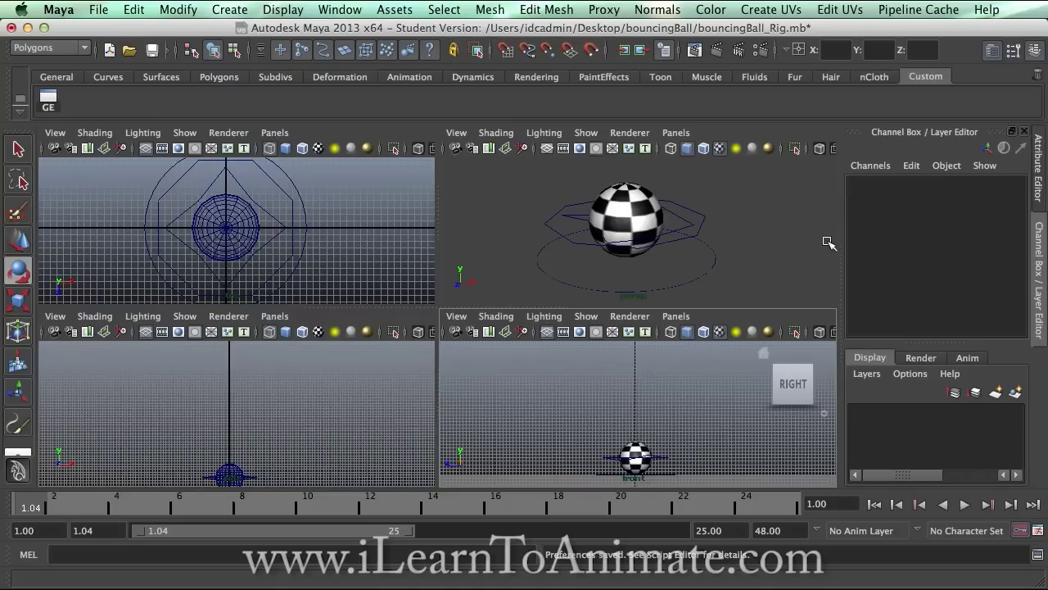
drag(841, 242, 912, 253)
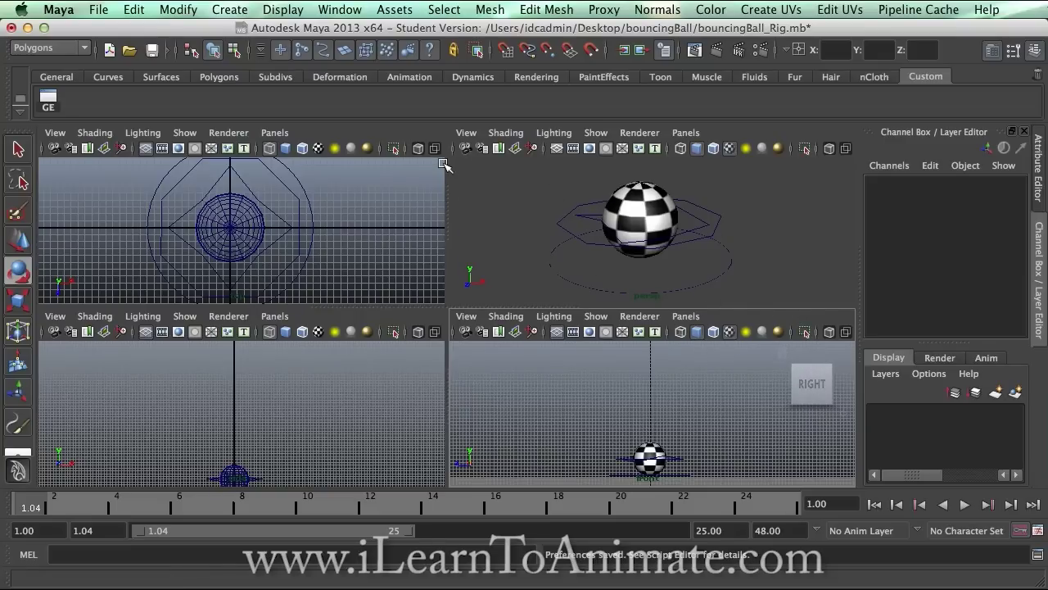
click(655, 213)
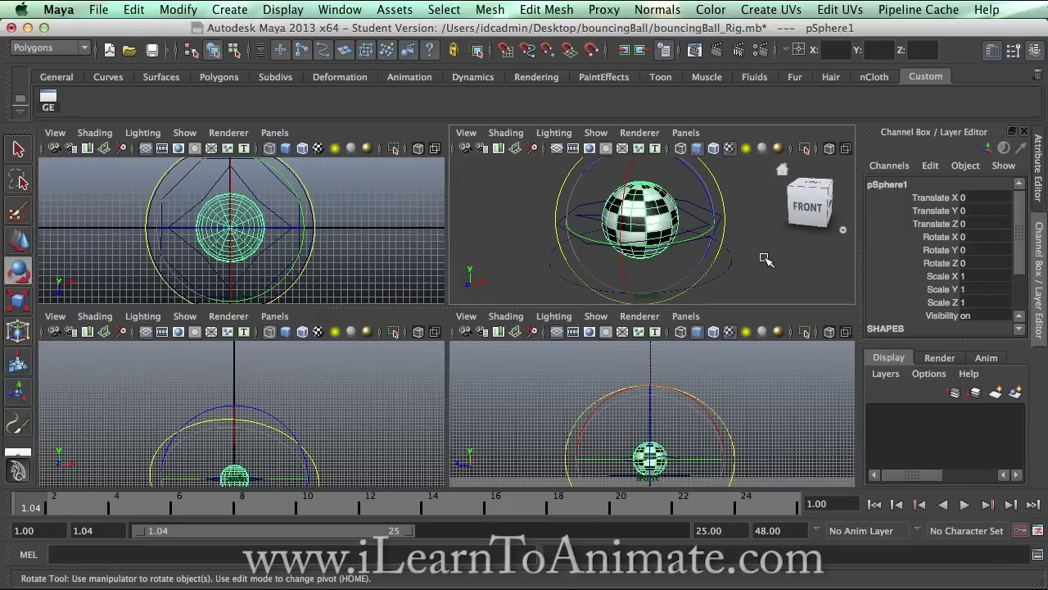
click(722, 271)
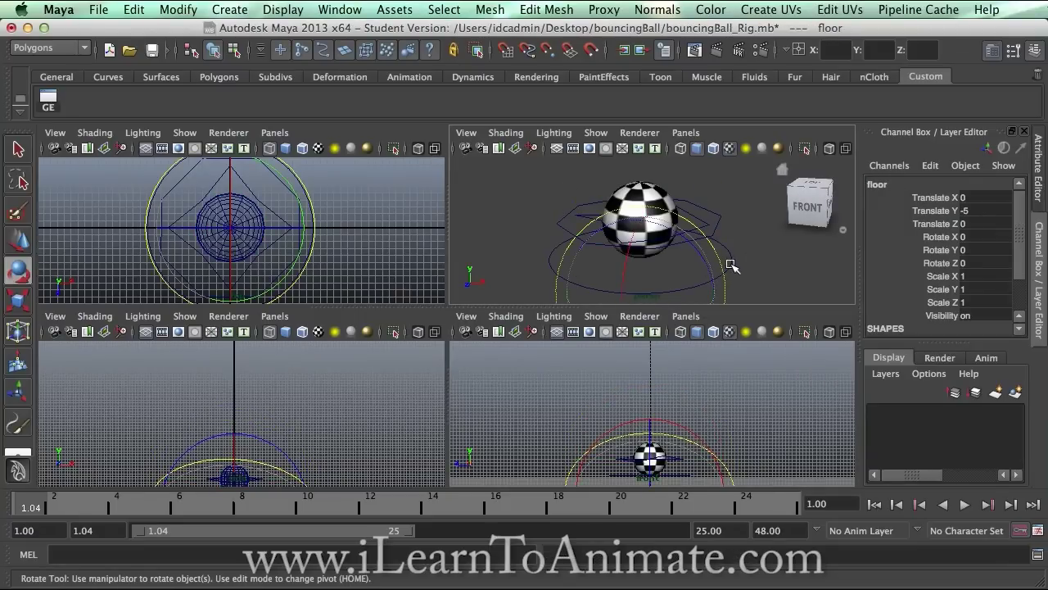
click(719, 222)
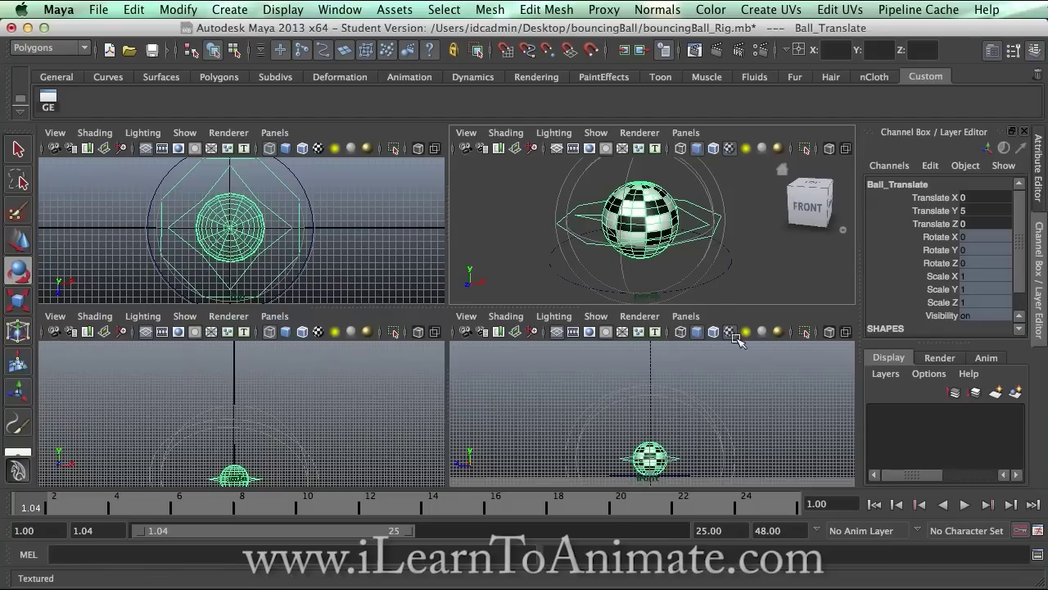
click(739, 424)
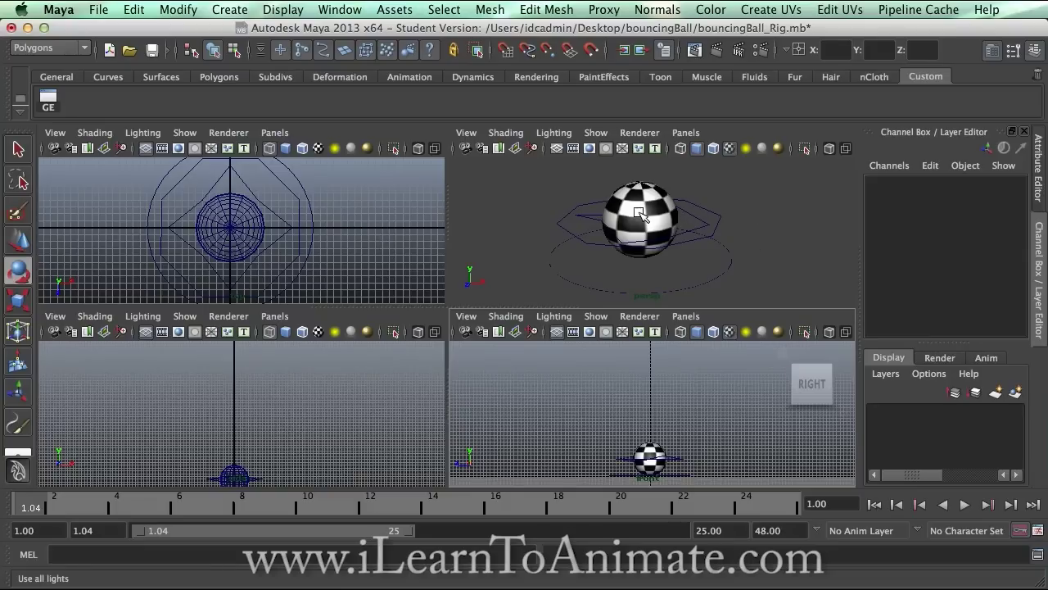
click(346, 51)
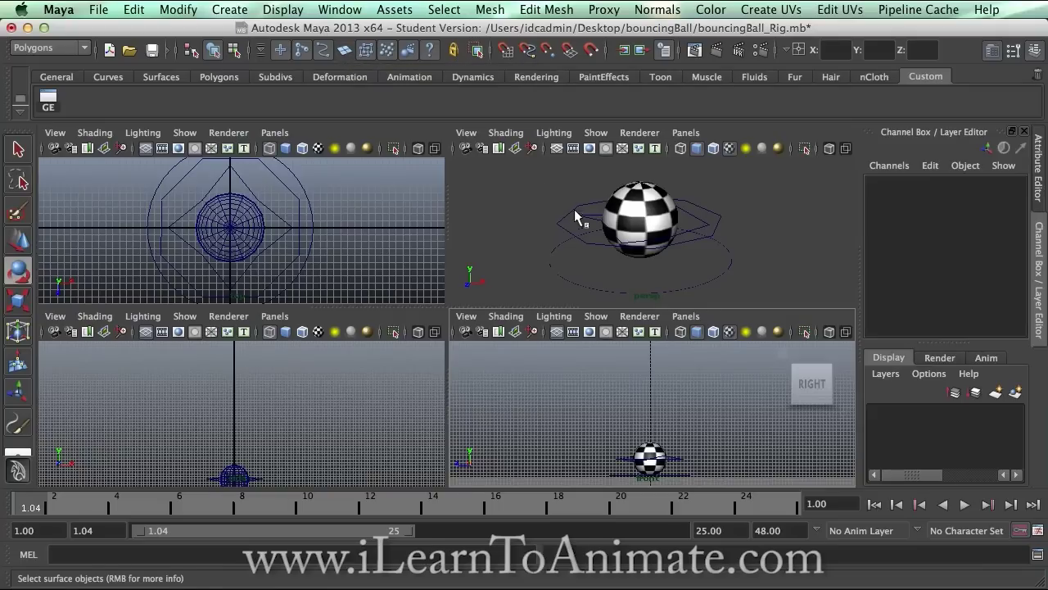
click(626, 223)
key(e)
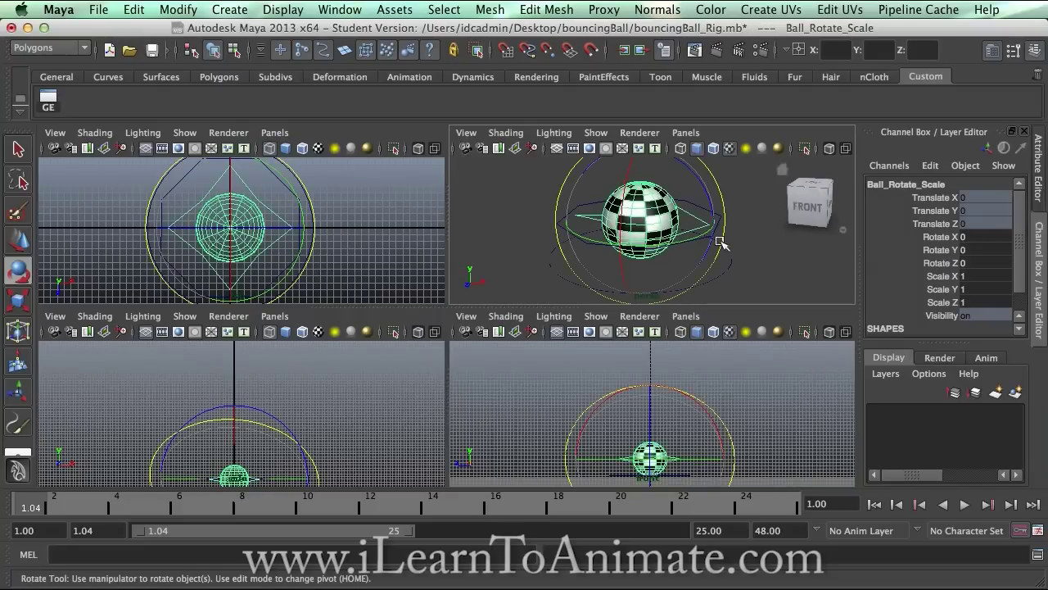
click(756, 251)
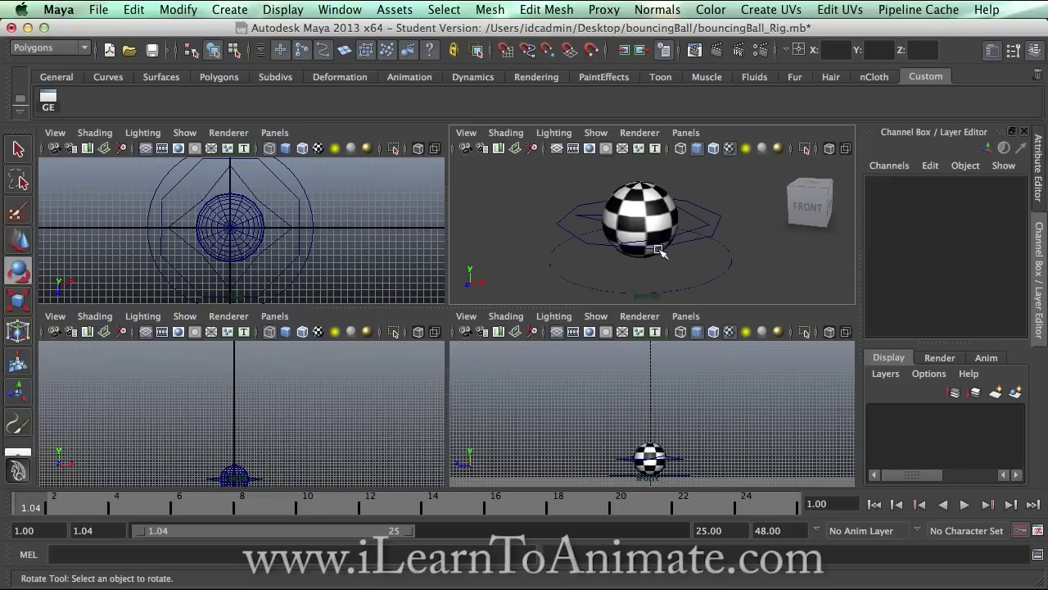
click(788, 275)
click(616, 203)
click(701, 220)
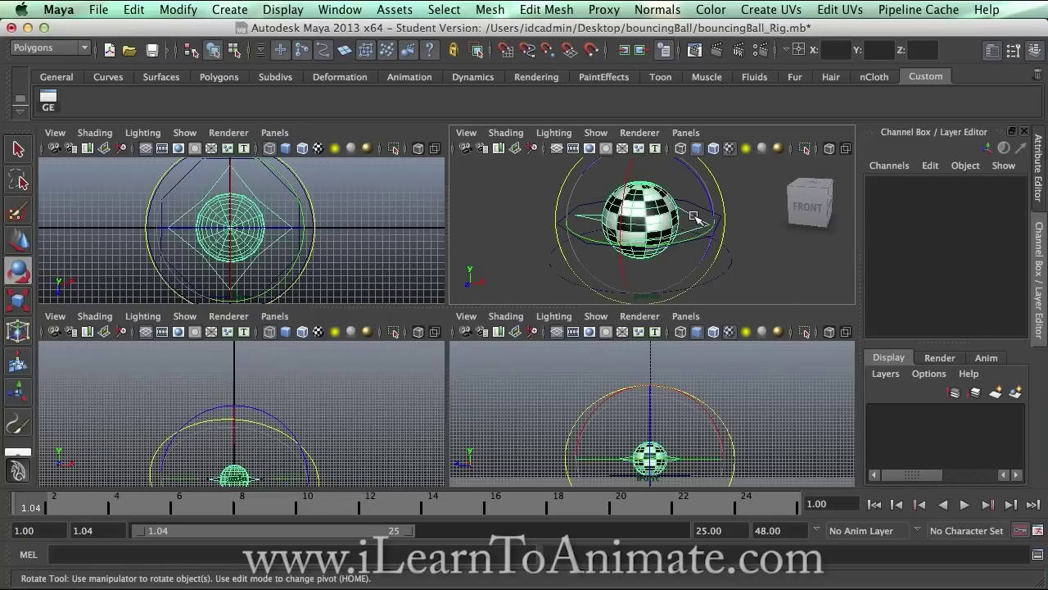
click(750, 230)
click(721, 218)
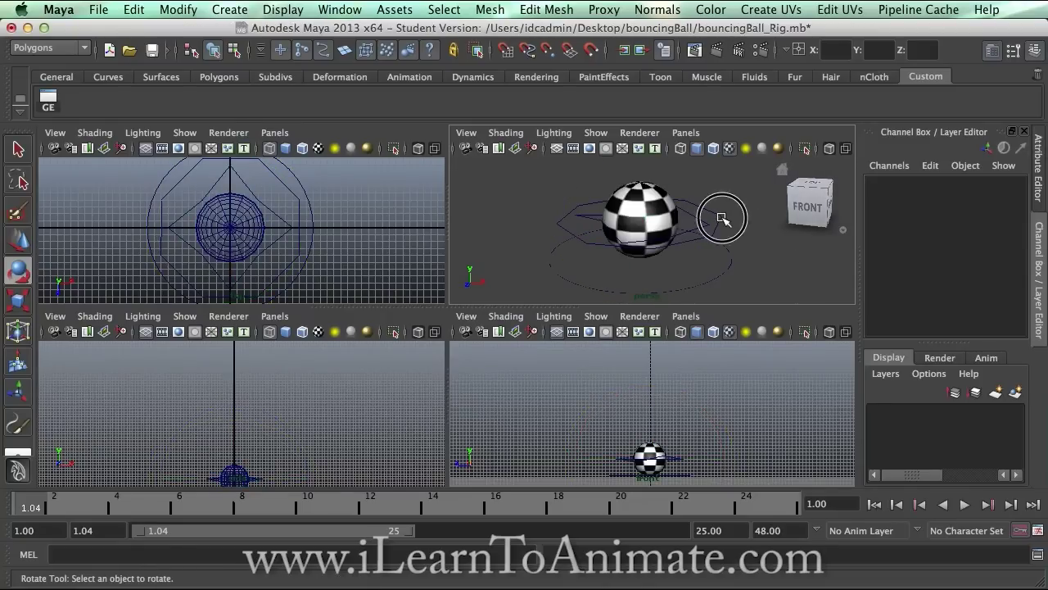
click(754, 246)
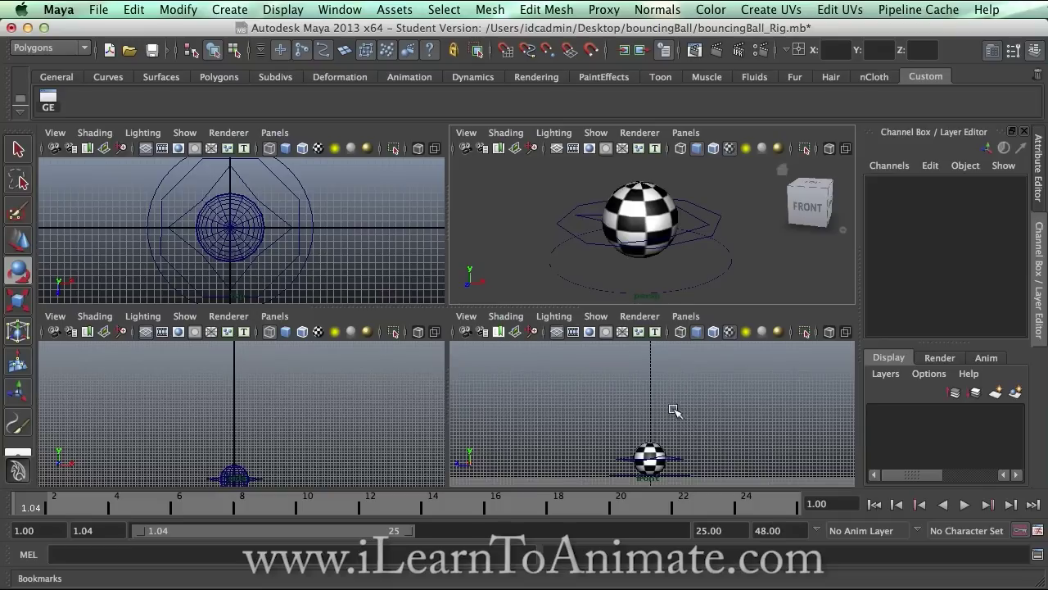
Tear off the front view's Show menu into a floating window moved to the top.
click(602, 319)
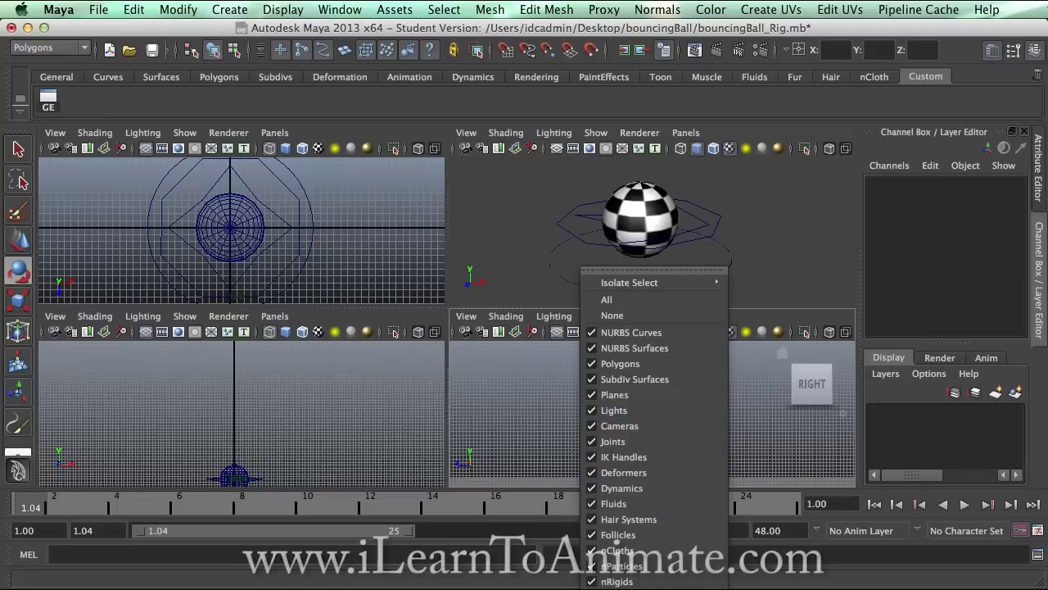
click(657, 238)
click(660, 269)
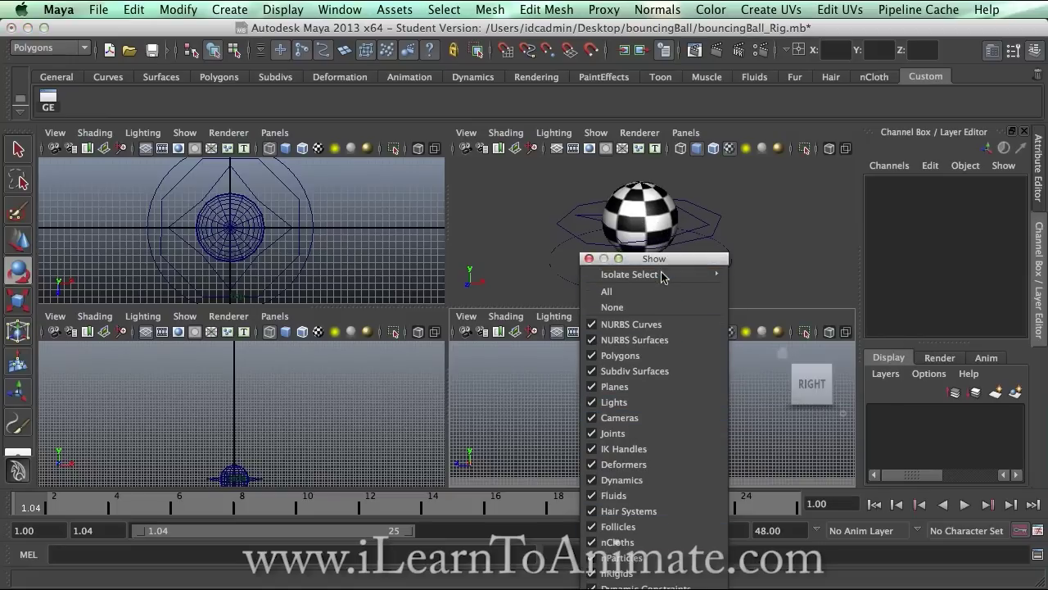
drag(663, 268, 504, 35)
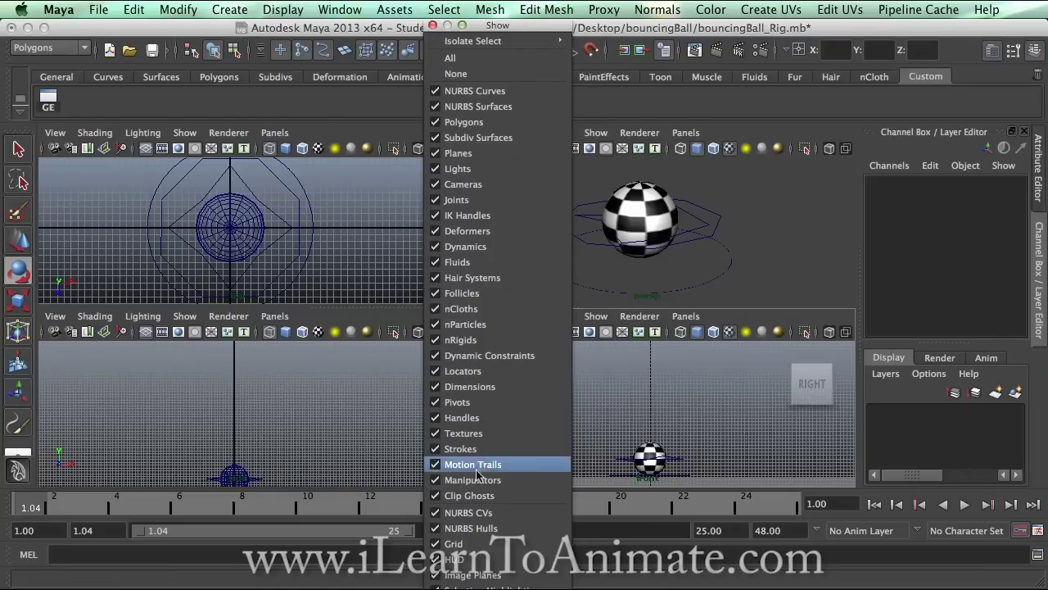
Hide the front view's grid from the floating list, then close that window.
click(434, 543)
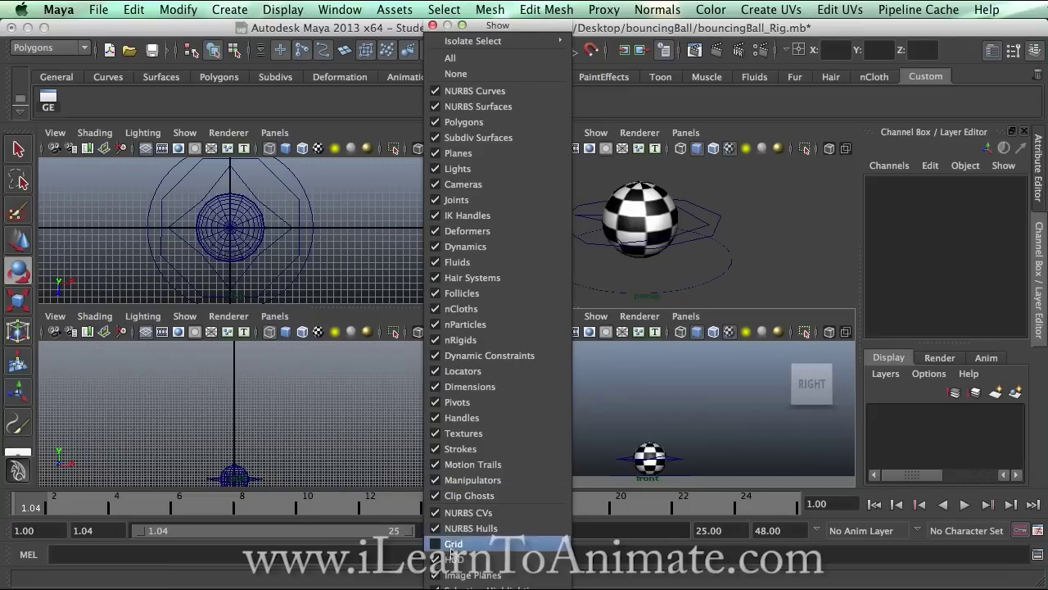
click(437, 549)
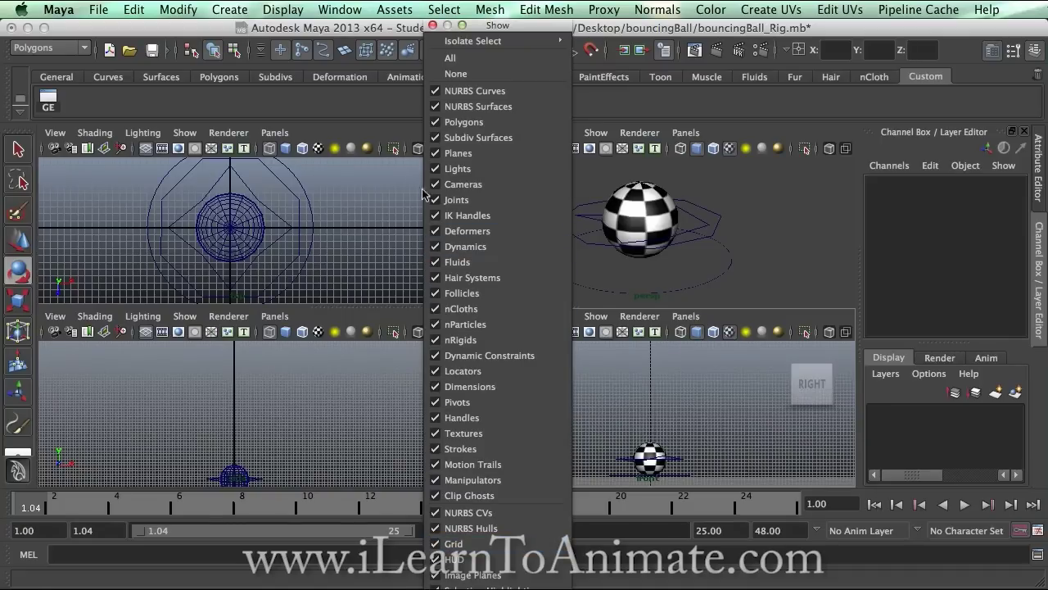
click(438, 544)
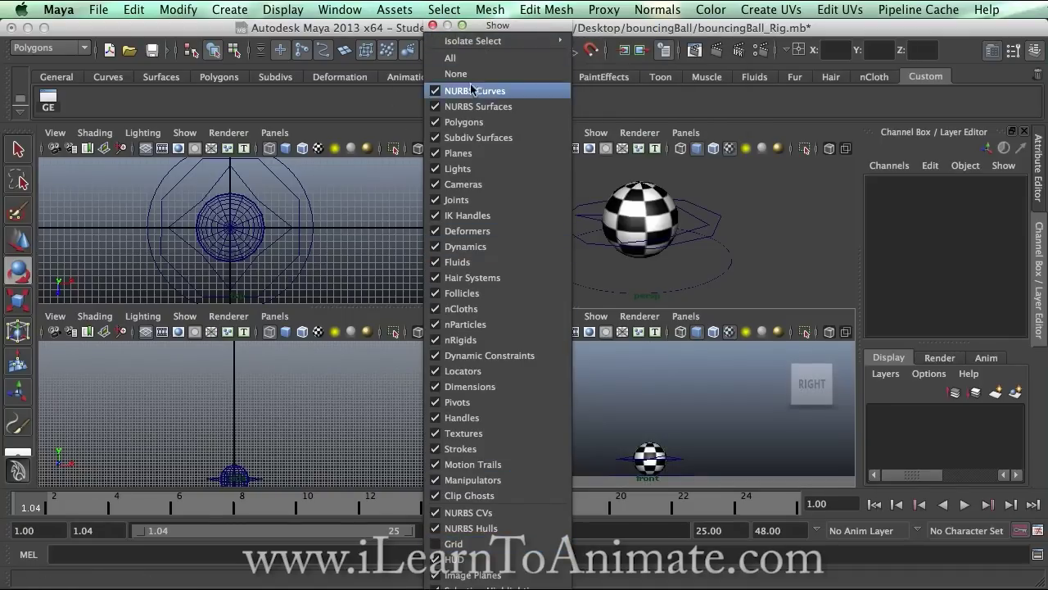
click(434, 28)
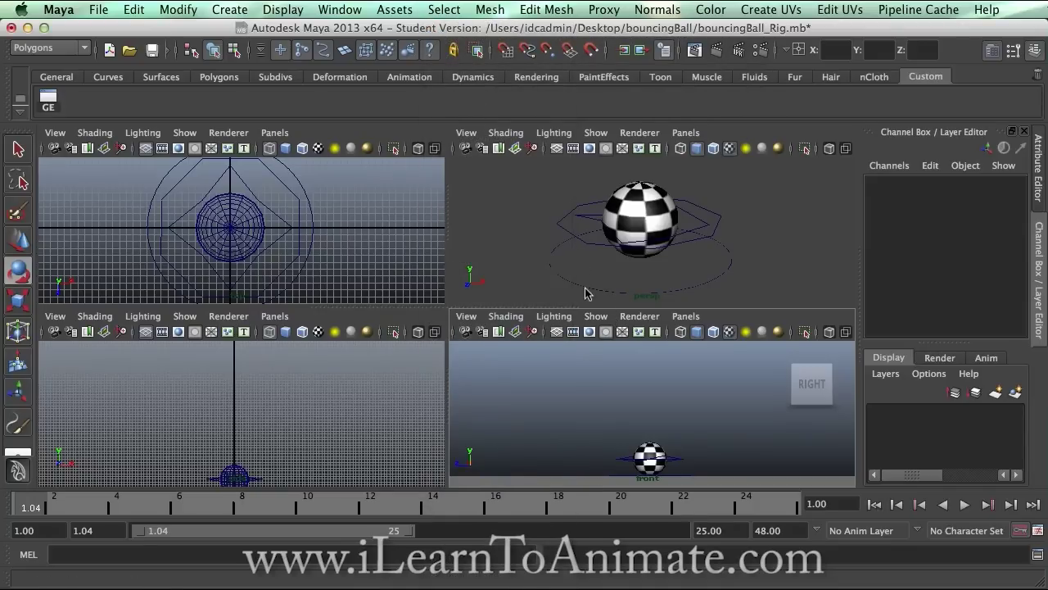
Switch to the Rotate tool and orbit the perspective view around the ball rig.
key(e)
click(731, 260)
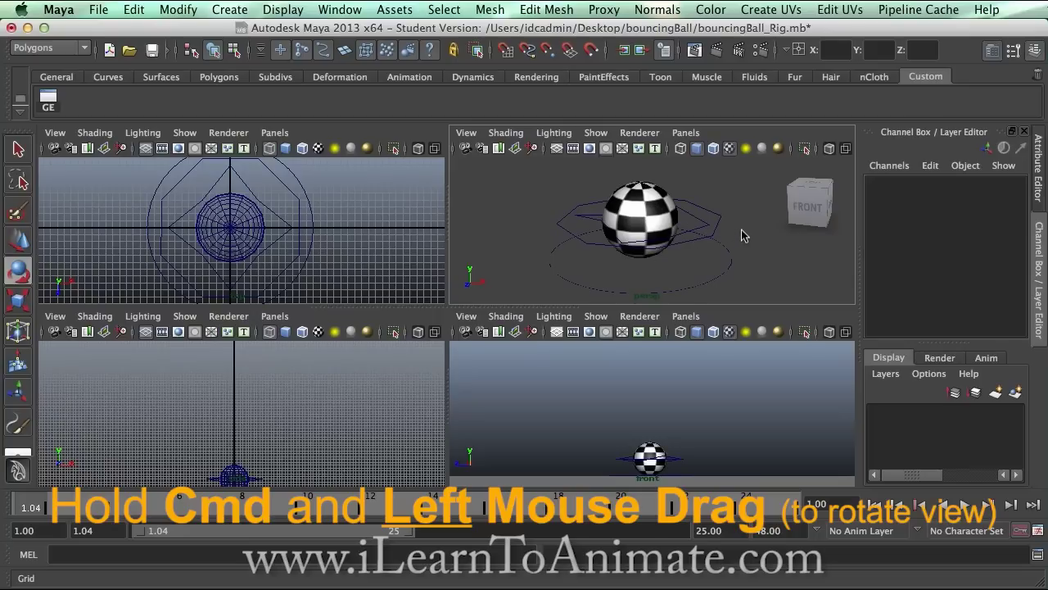
super+drag(747, 233, 718, 219)
super+drag(665, 226, 736, 221)
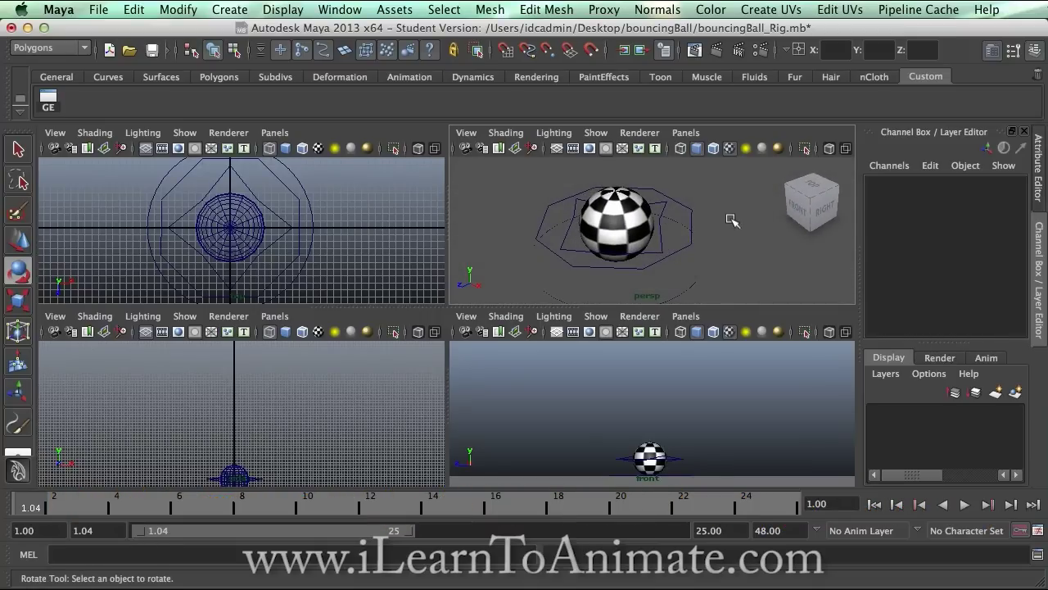
Pan and zoom the perspective view so the rig appears smaller.
super+middle_drag(706, 227, 728, 243)
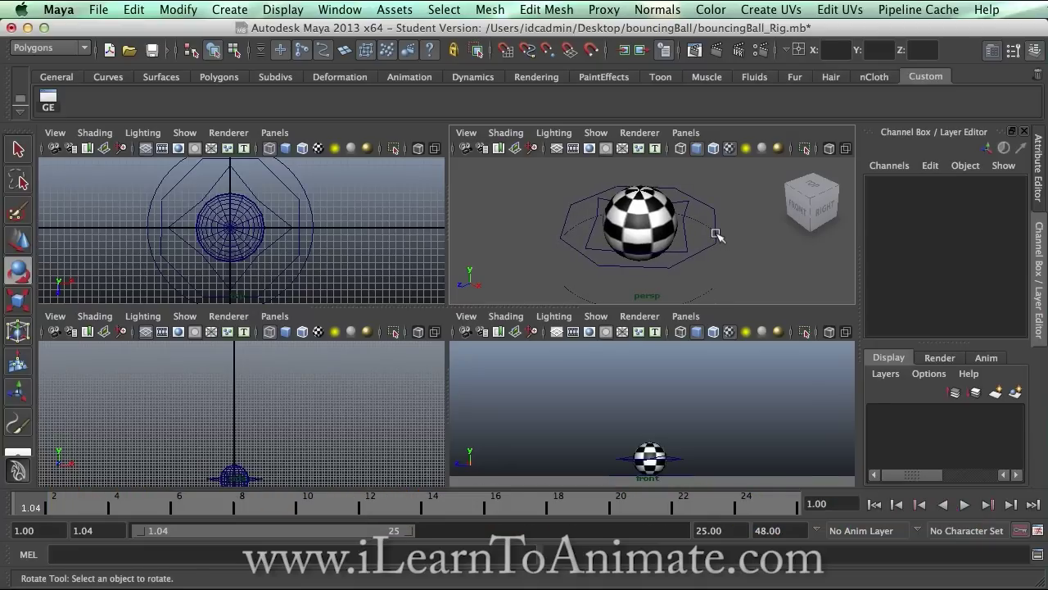
scroll(717, 236, up, 2)
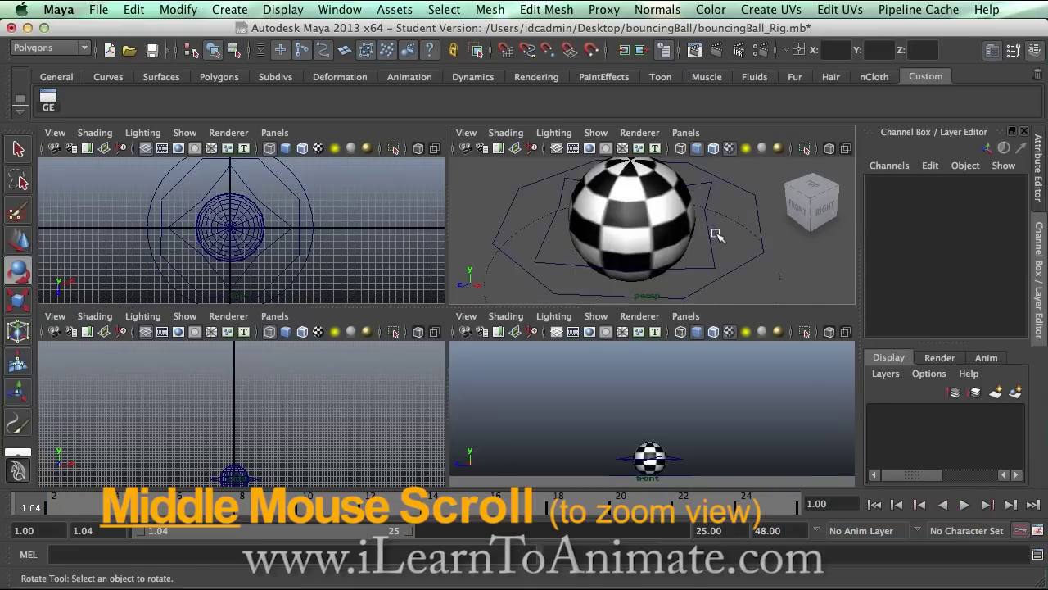
scroll(716, 236, down, 6)
scroll(717, 236, up, 4)
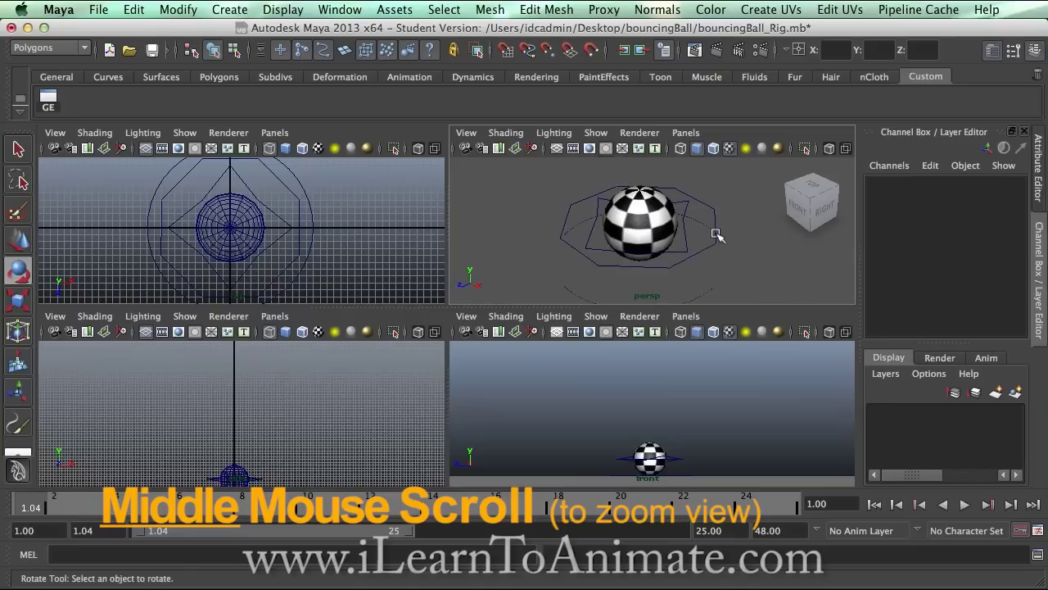
scroll(717, 236, down, 2)
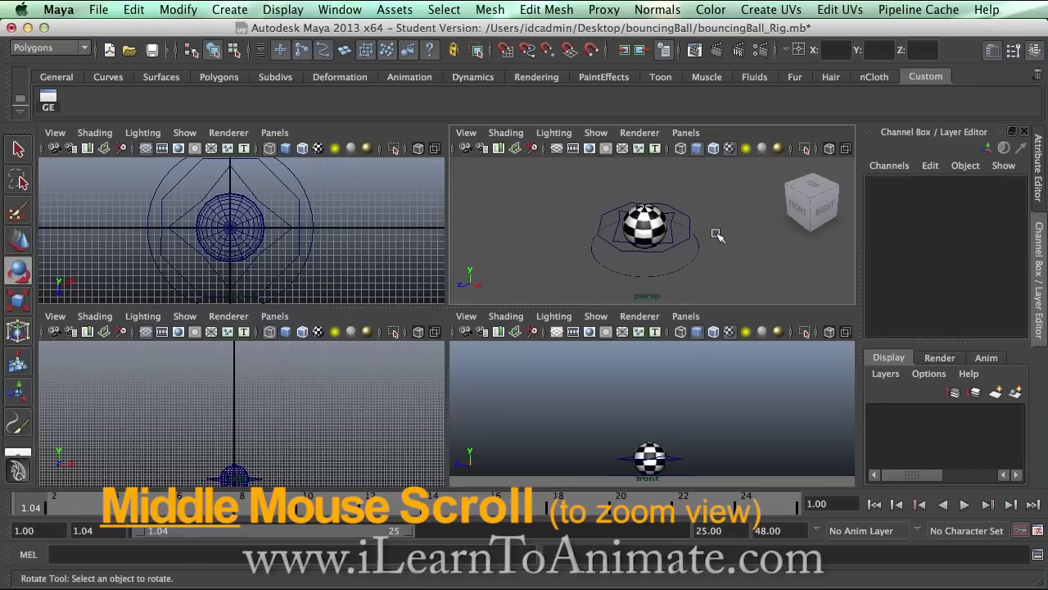
super+right_drag(717, 236, 743, 246)
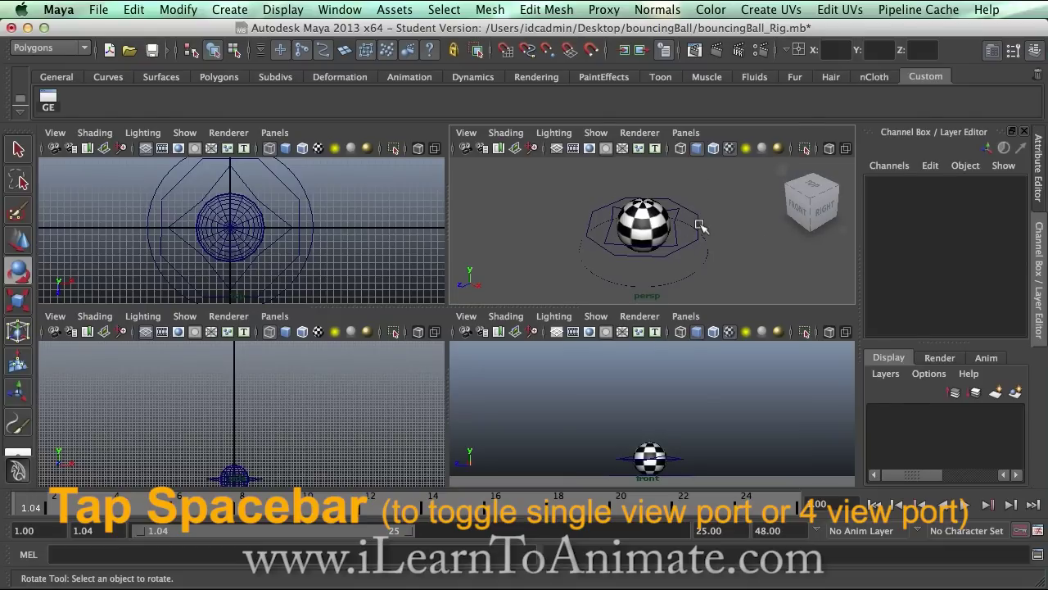
Maximize the perspective view, orbit it to a low side angle, and return to four views.
key(space)
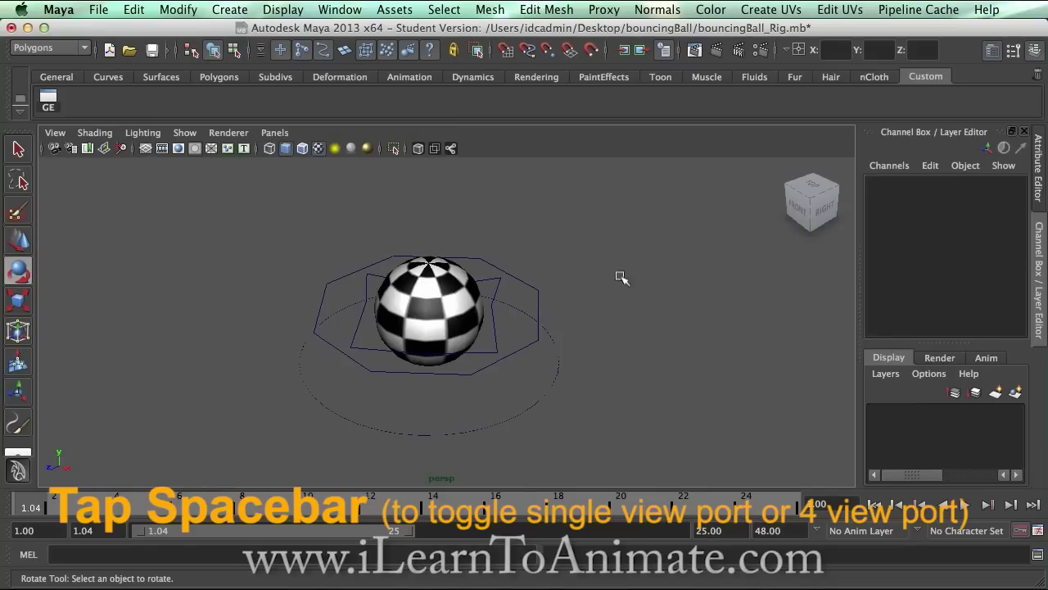
alt+drag(574, 366, 628, 330)
alt+drag(620, 280, 491, 343)
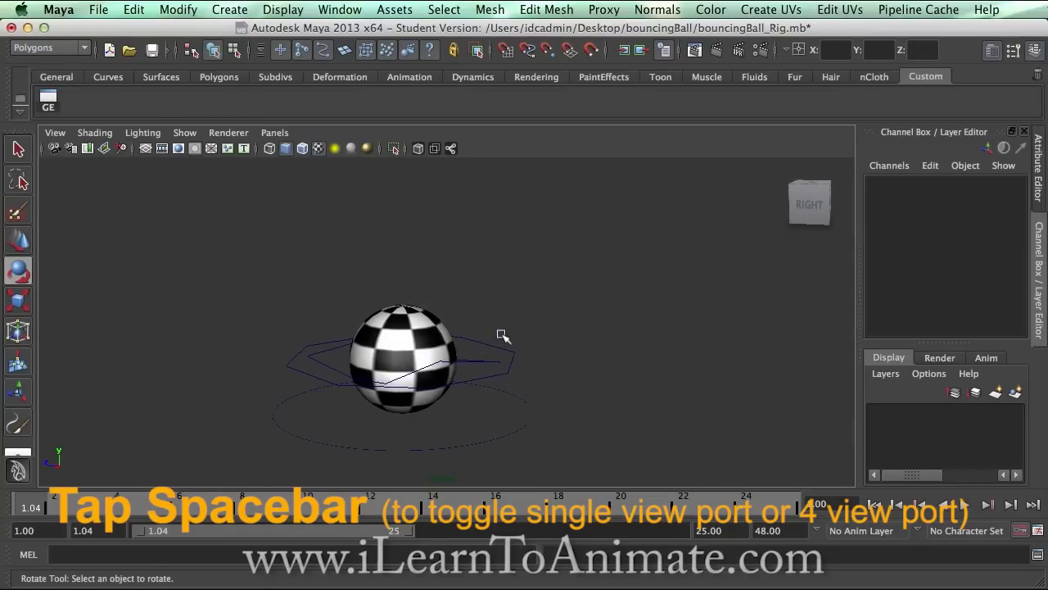
key(space)
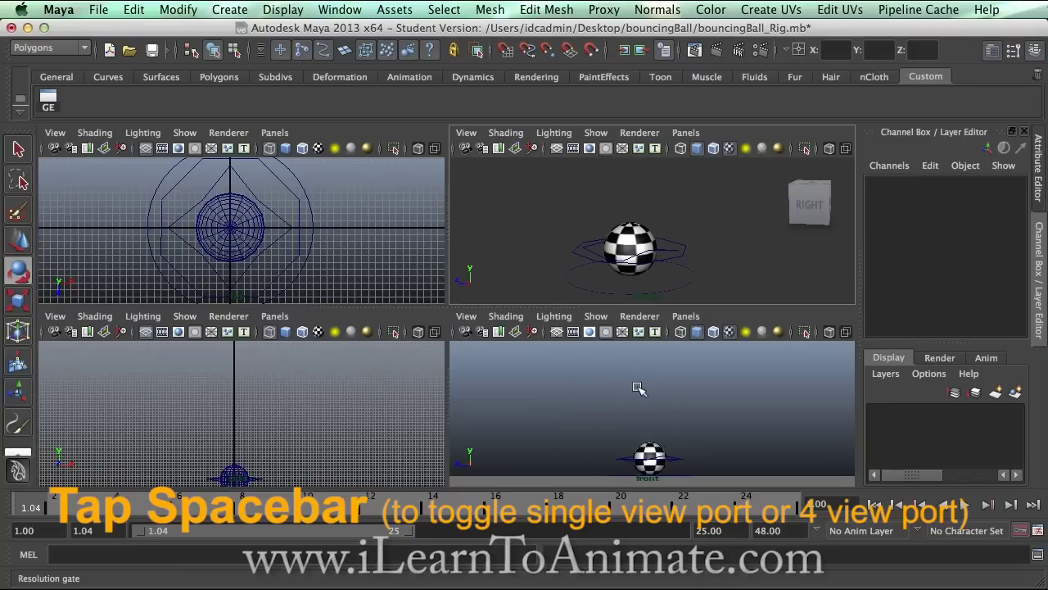
Maximize the front view, pan the ball sideways, and return to four views.
key(space)
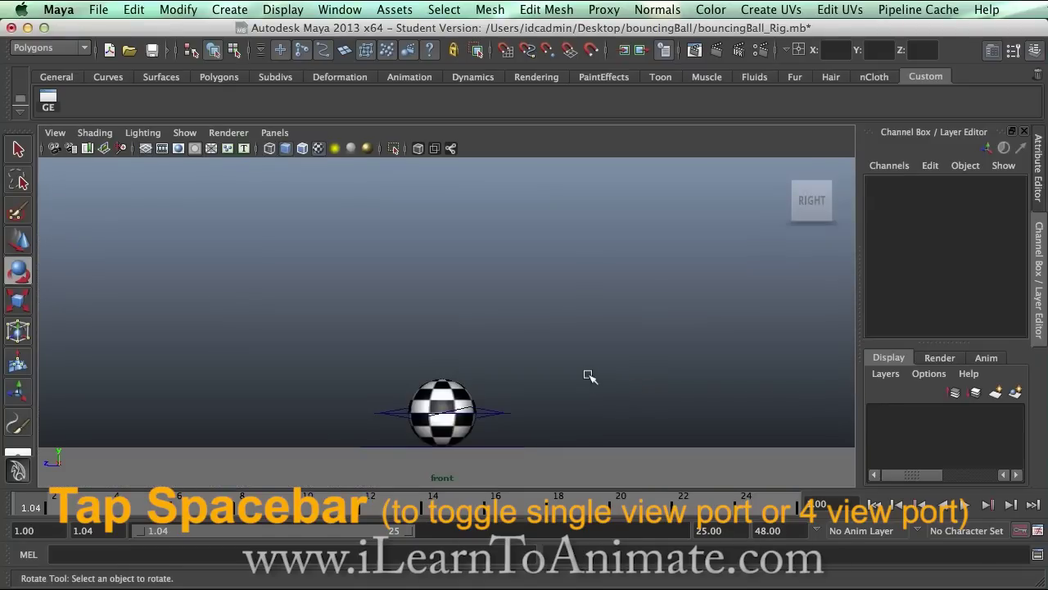
alt+middle_drag(562, 344, 596, 340)
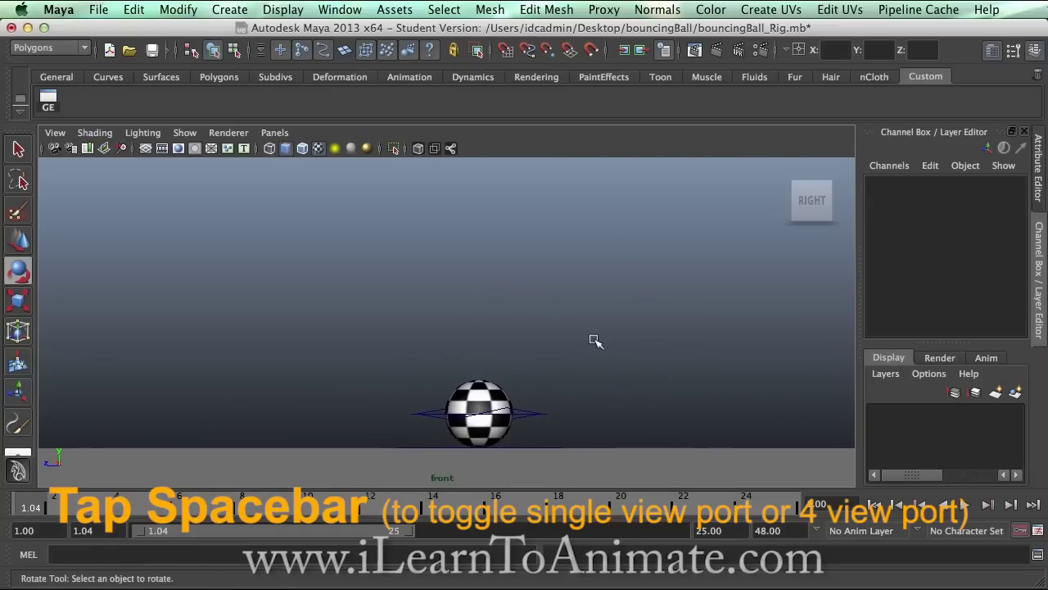
key(space)
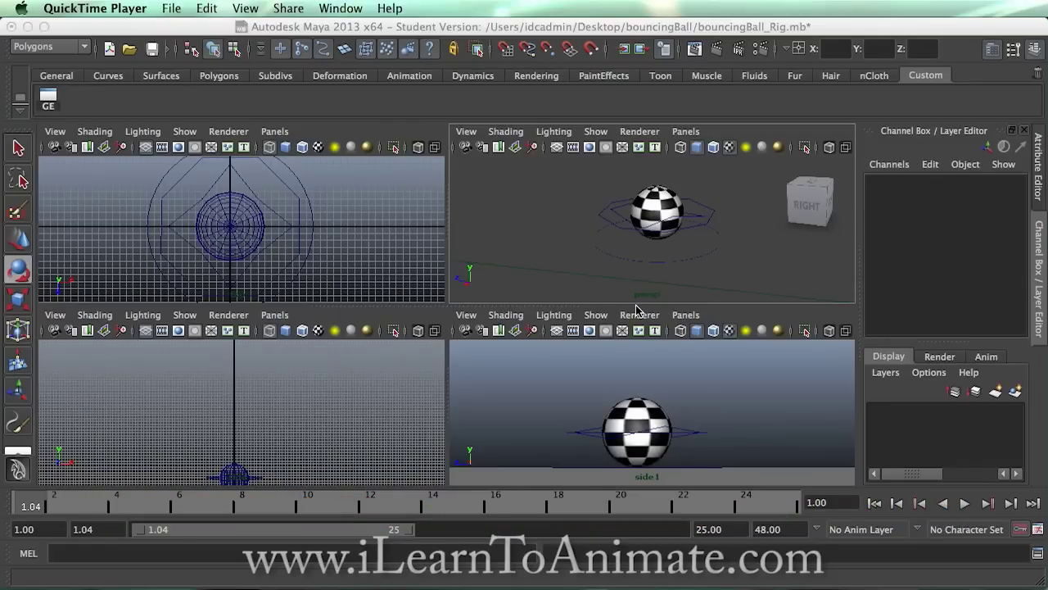
Enlarge the upper viewport row, turn off the top view's grid, and select the Ball_Main control.
click(446, 306)
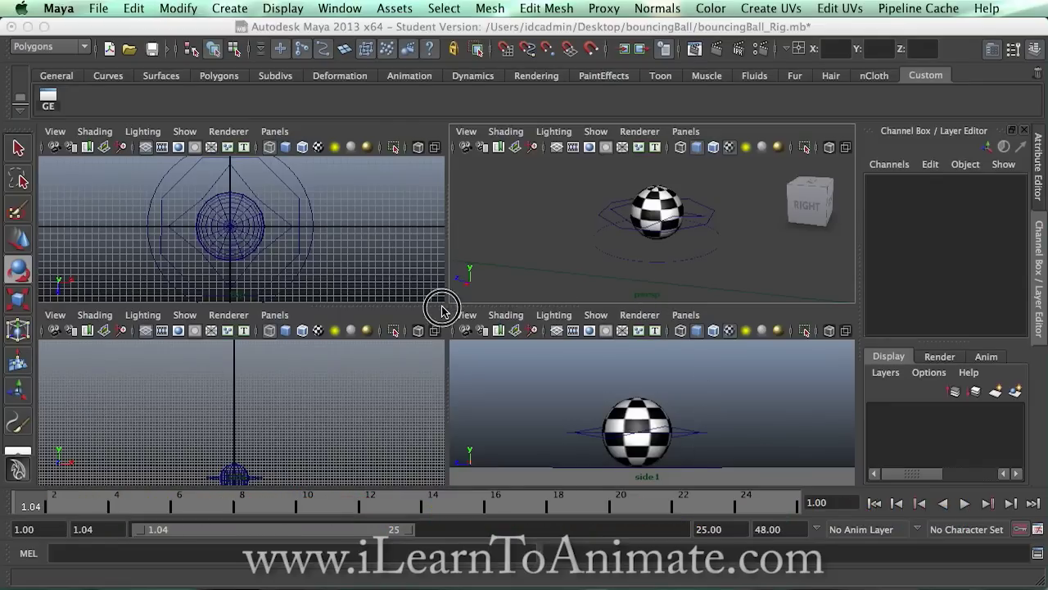
drag(445, 307, 447, 334)
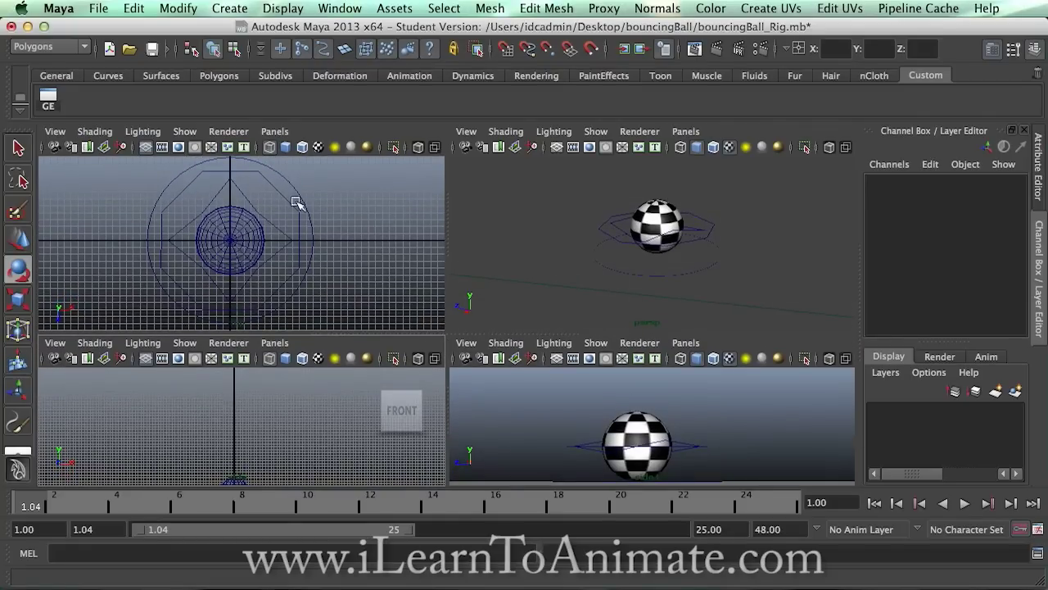
click(237, 132)
mouse_move(184, 131)
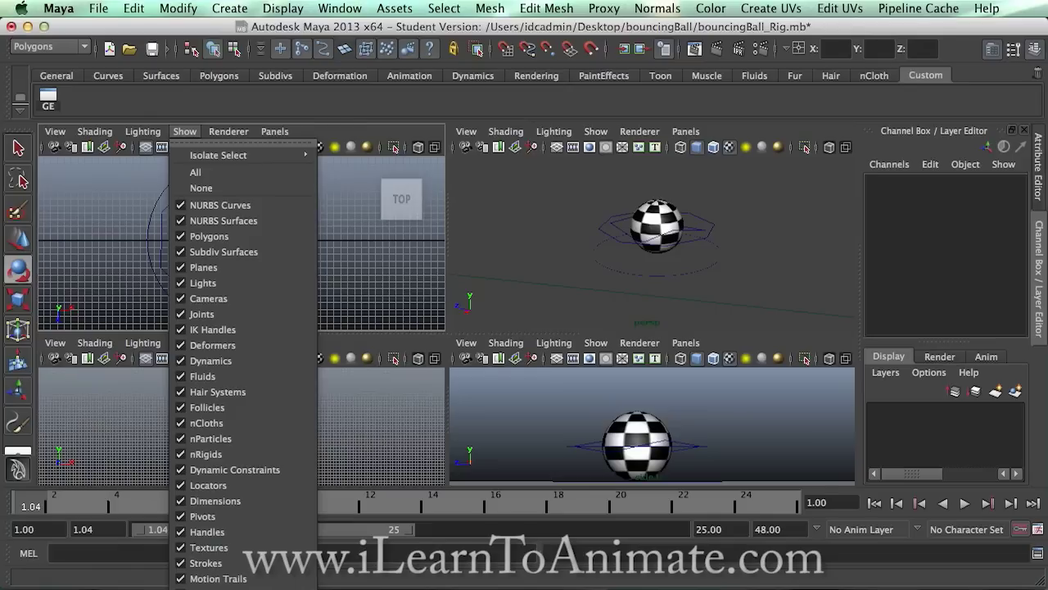
click(218, 585)
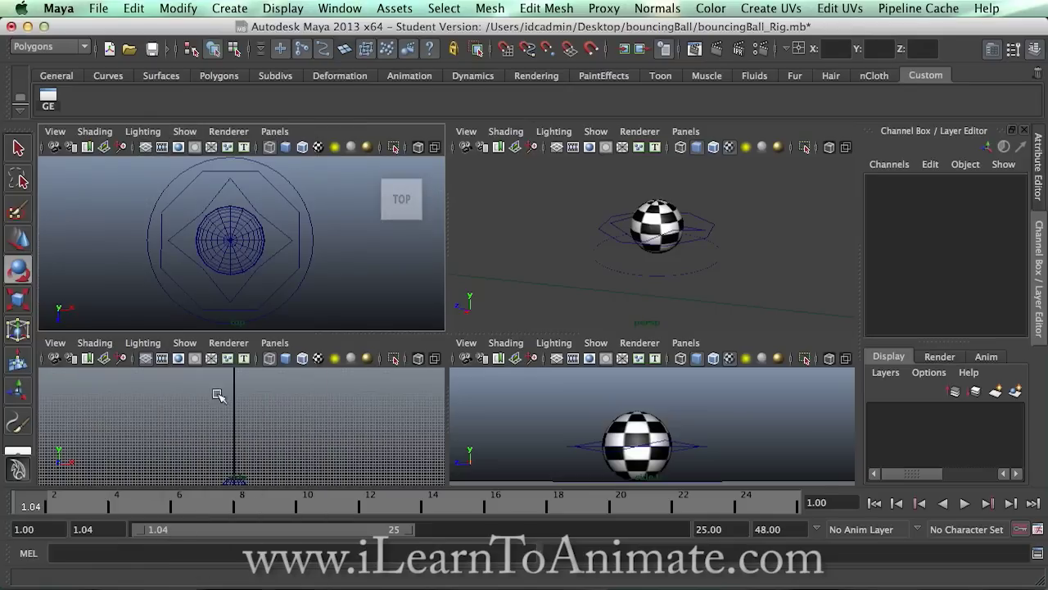
click(300, 195)
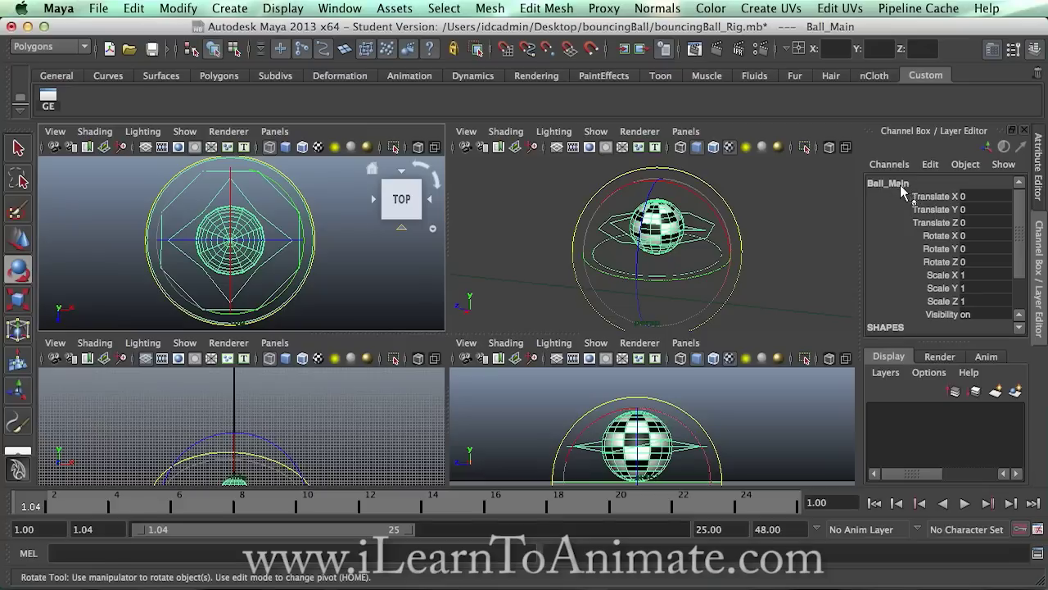
Move Ball_Main up along Y to test the lift, undo it, and deselect.
key(w)
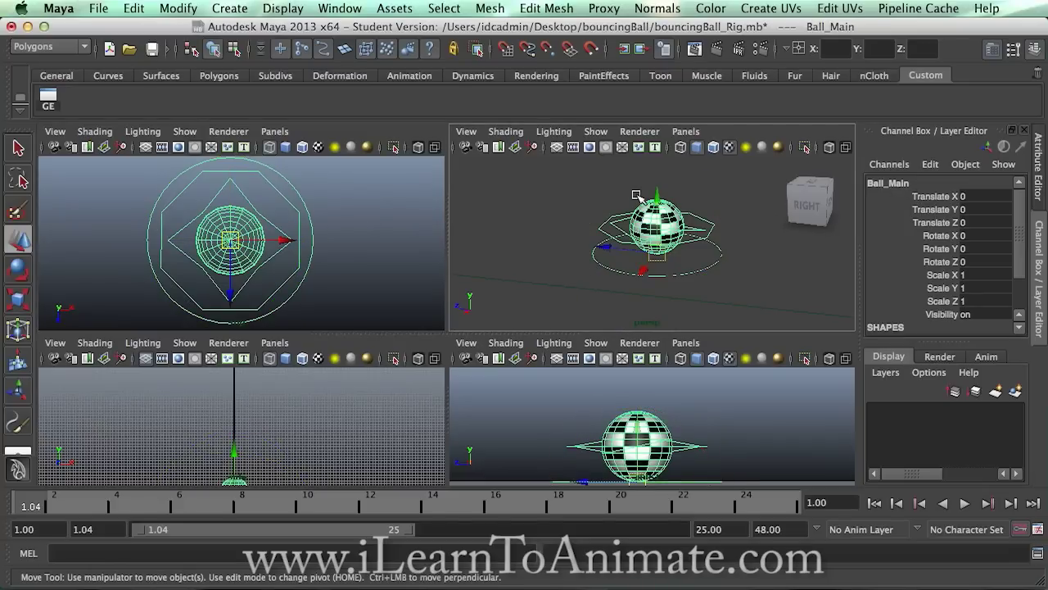
mouse_move(661, 200)
mouse_down()
mouse_move(661, 187)
mouse_move(670, 211)
mouse_move(668, 202)
mouse_up()
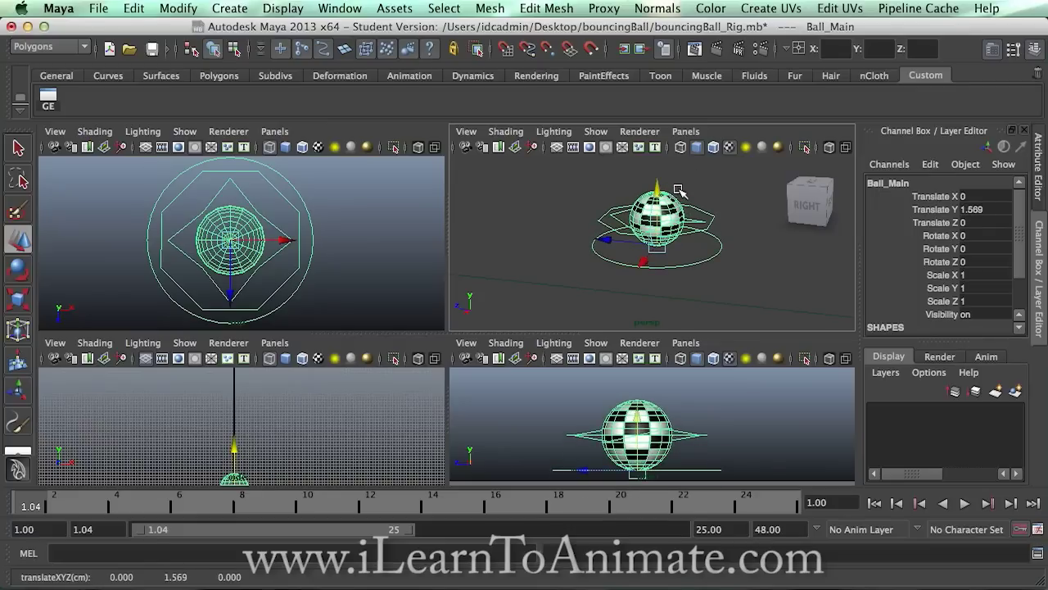
key(ctrl+z)
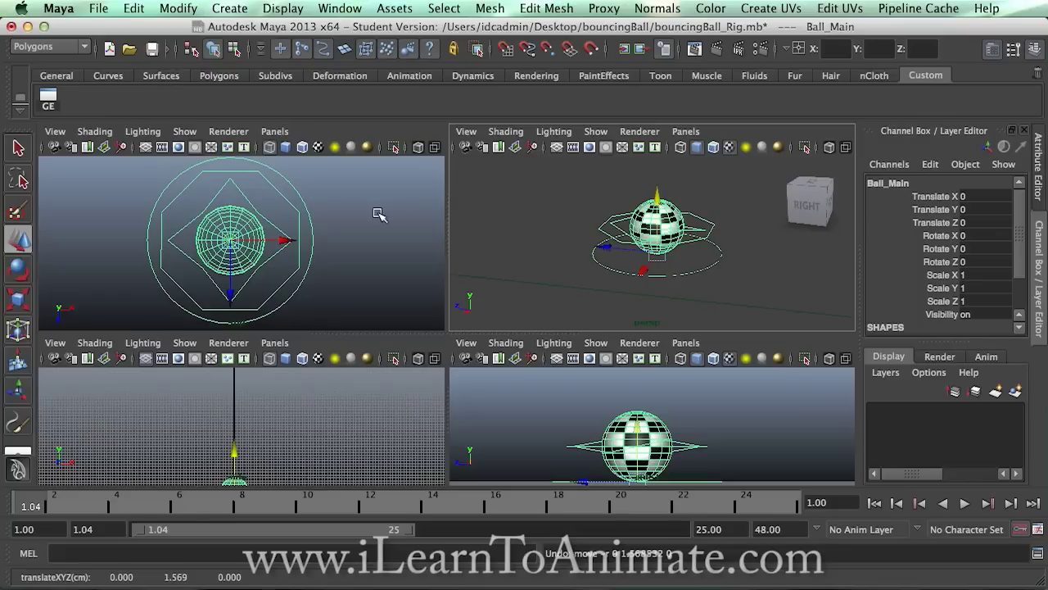
click(344, 218)
click(264, 172)
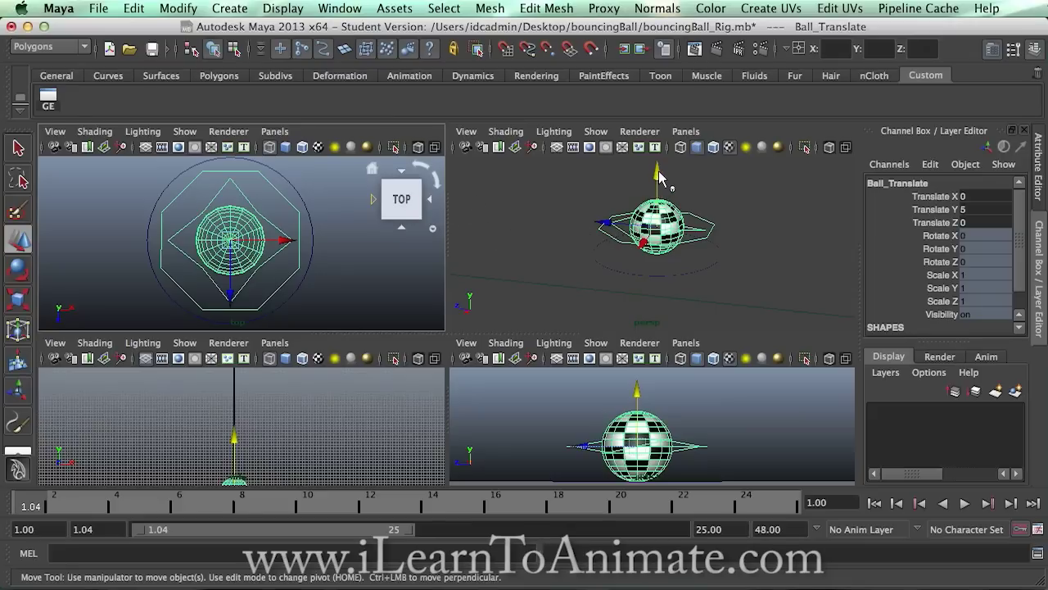
mouse_move(660, 179)
mouse_down()
mouse_move(660, 136)
mouse_move(661, 187)
mouse_move(667, 166)
mouse_up()
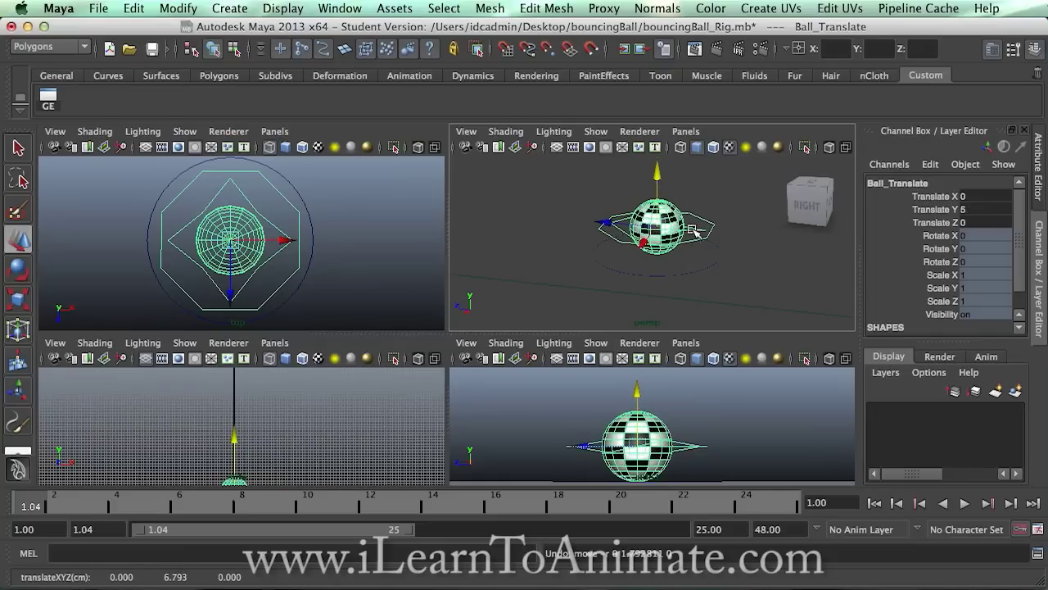
alt+drag(713, 260, 644, 170)
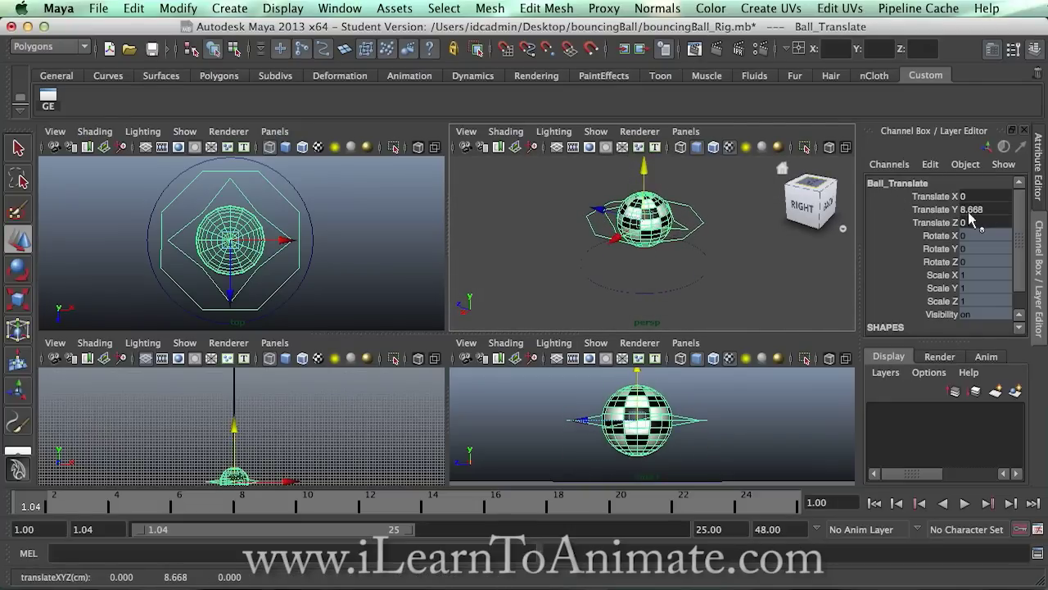
key(ctrl+z)
drag(621, 253, 659, 233)
key(ctrl+z)
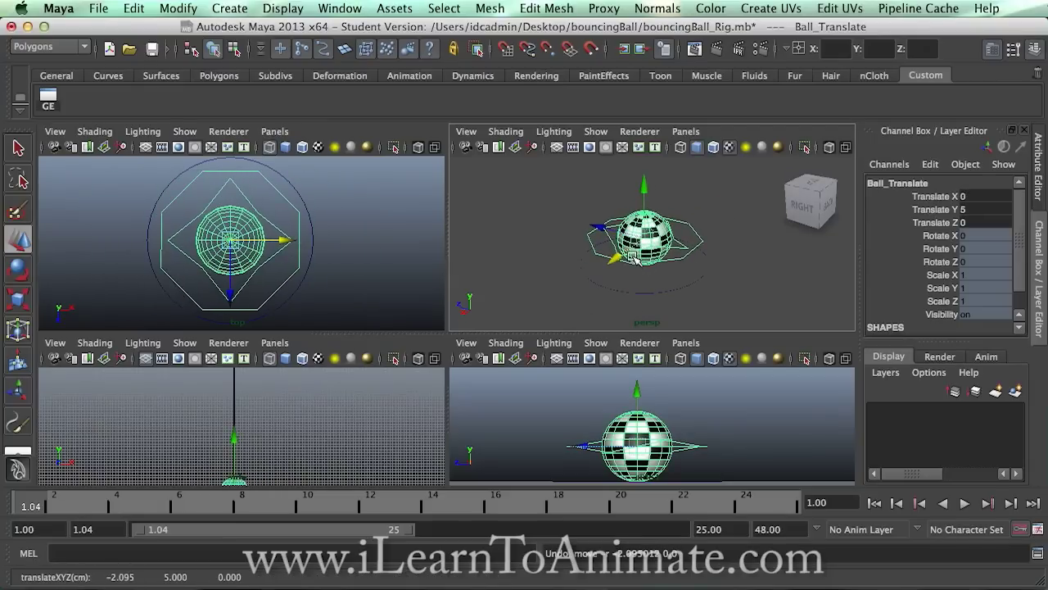
click(340, 211)
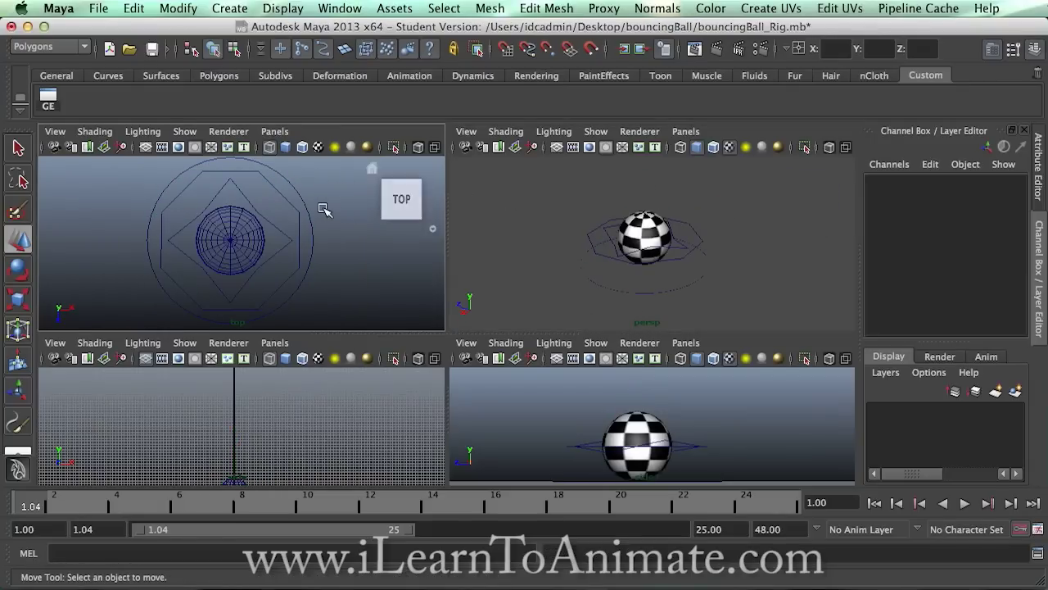
Select Ball_Rotate_Scale and test rotations around X and Y, undoing each.
click(274, 225)
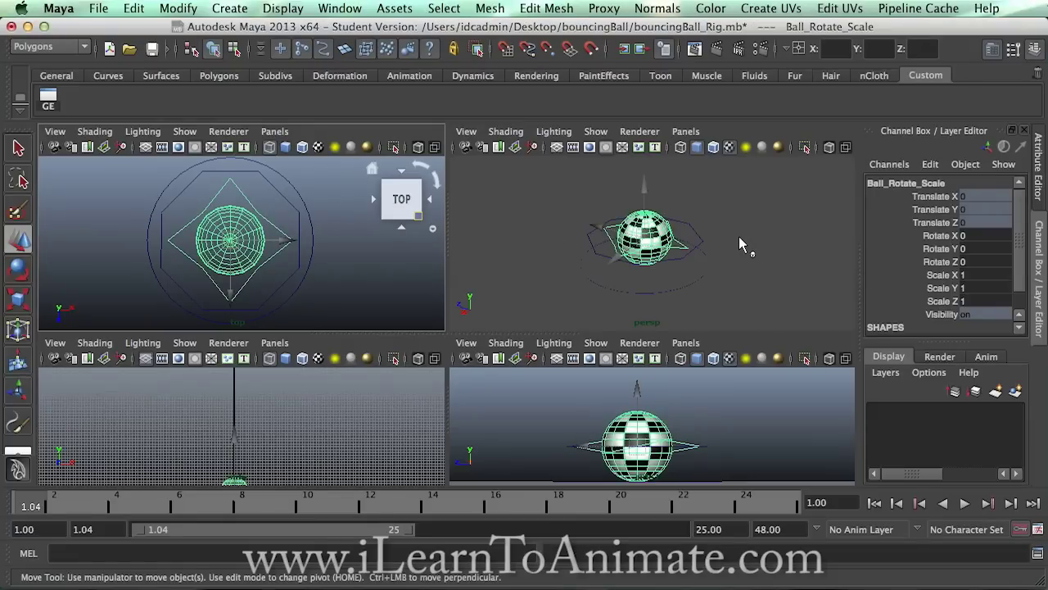
key(e)
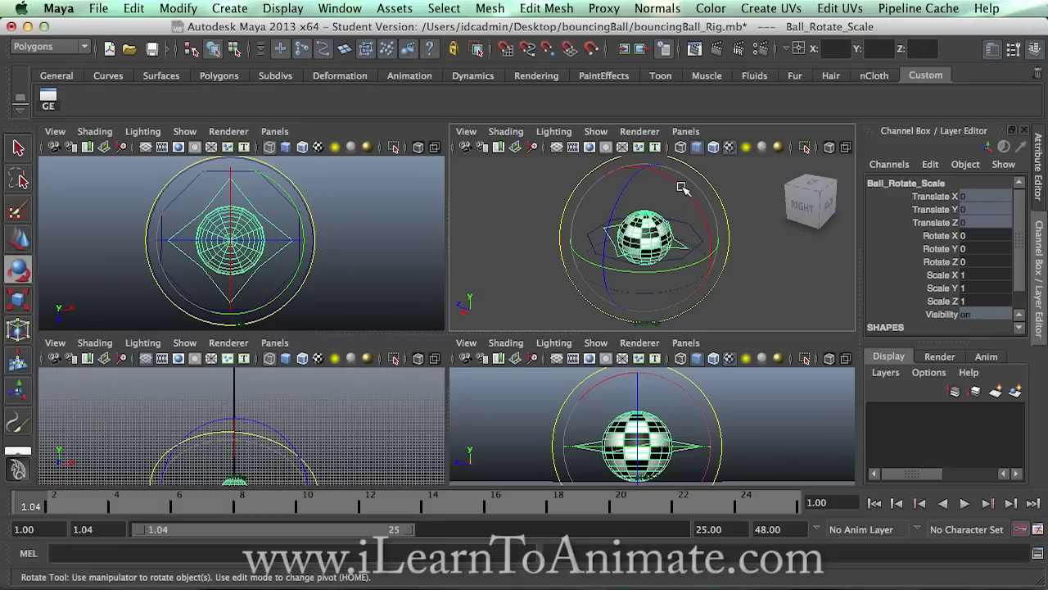
drag(682, 188, 711, 231)
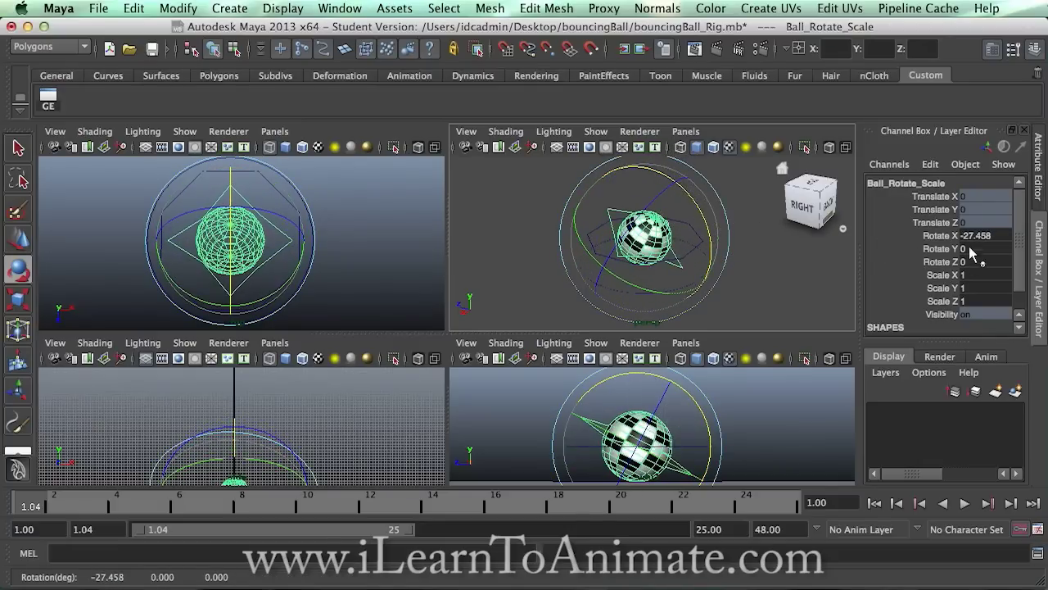
key(z)
click(690, 262)
mouse_move(690, 262)
mouse_down()
mouse_move(721, 257)
mouse_move(680, 261)
mouse_up()
key(z)
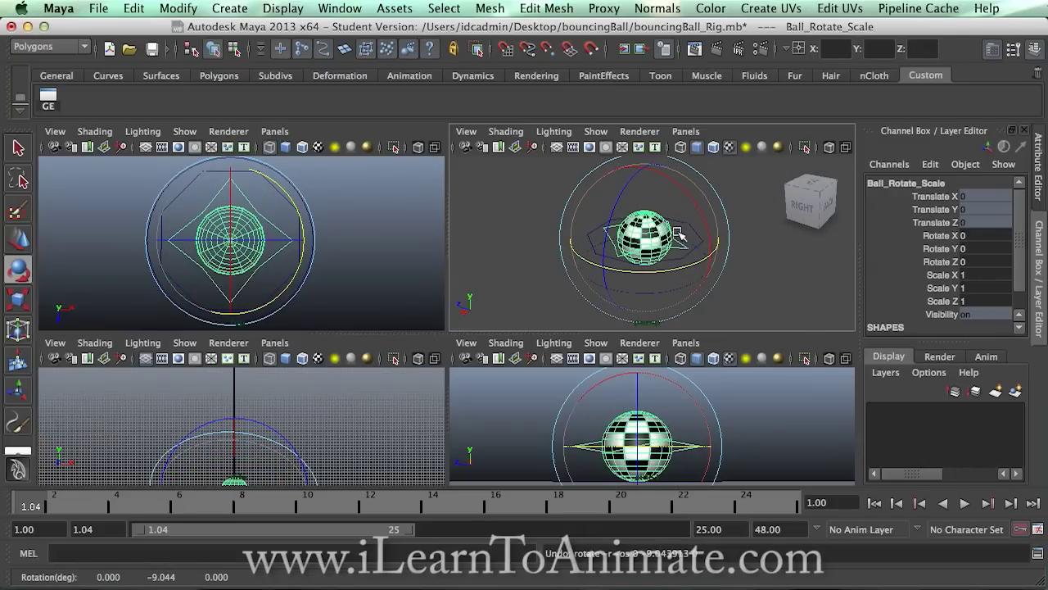
Test vertical stretch and horizontal squash with the Scale tool, undoing each back to scale 1.
key(r)
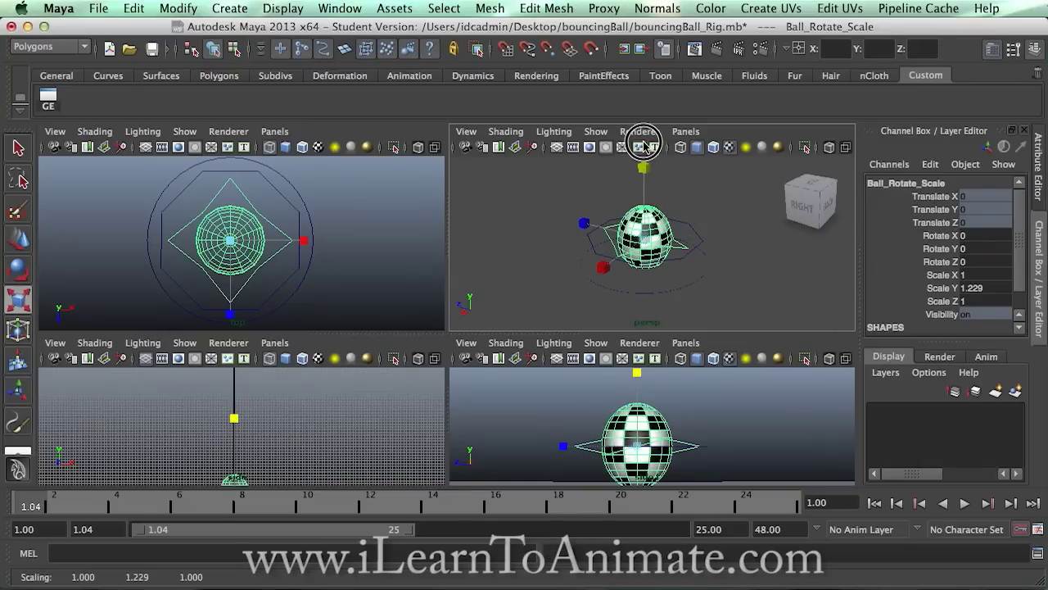
click(647, 193)
key(z)
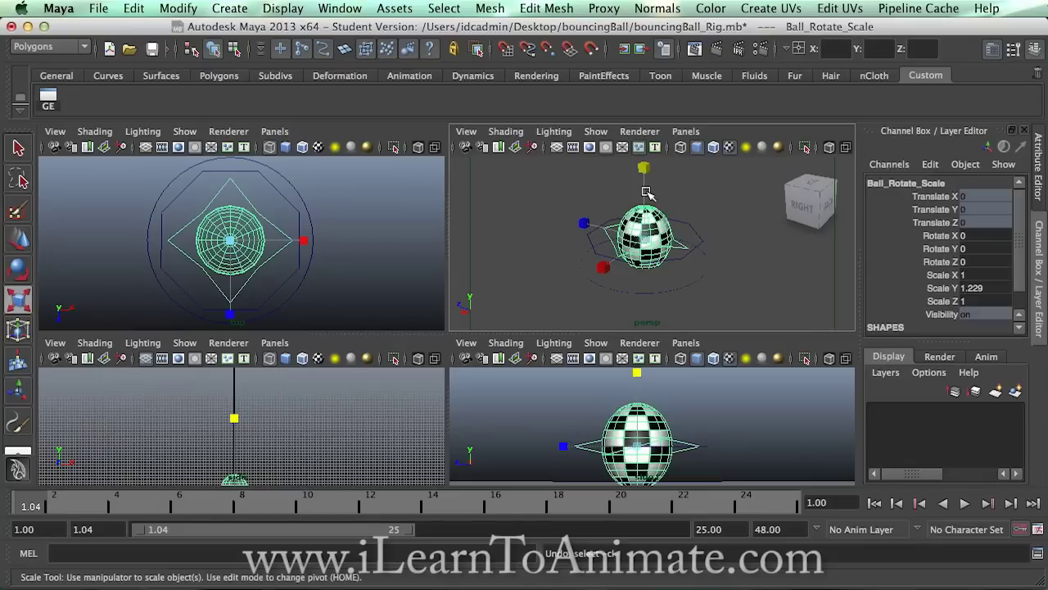
click(646, 170)
key(z)
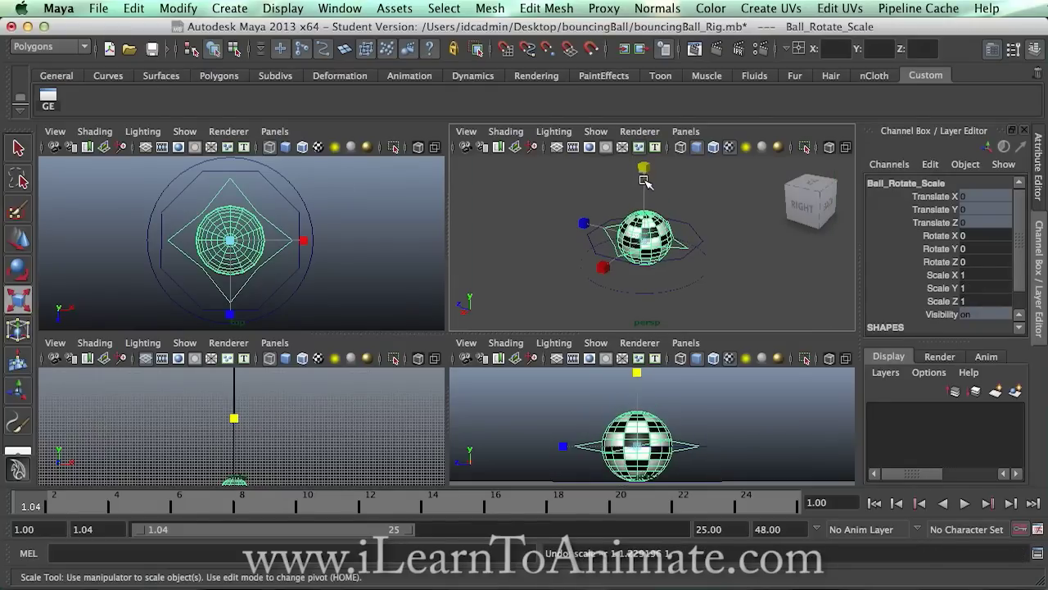
alt+drag(646, 170, 680, 182)
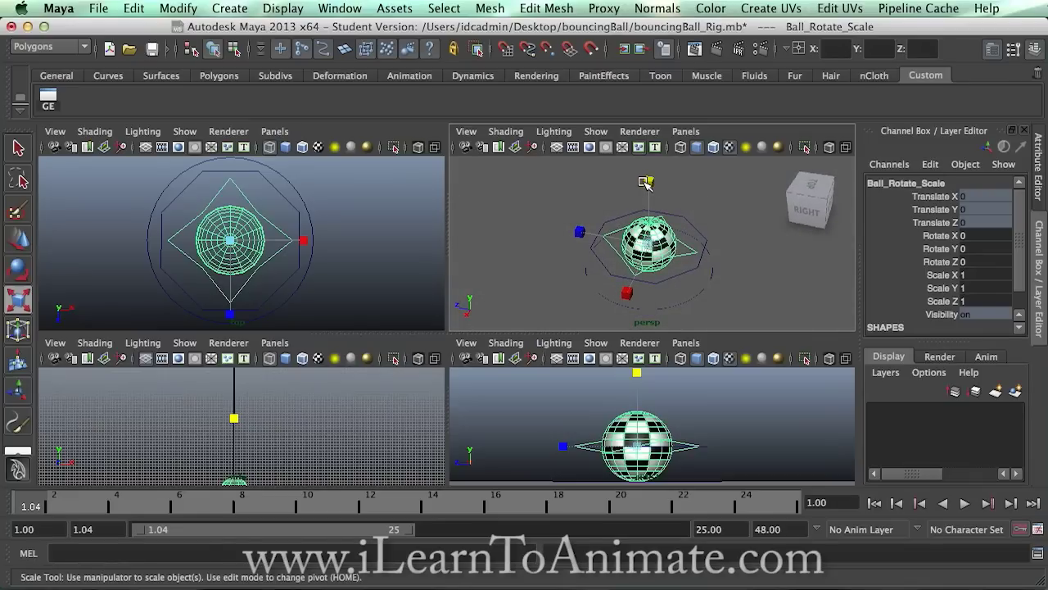
alt+drag(647, 182, 668, 193)
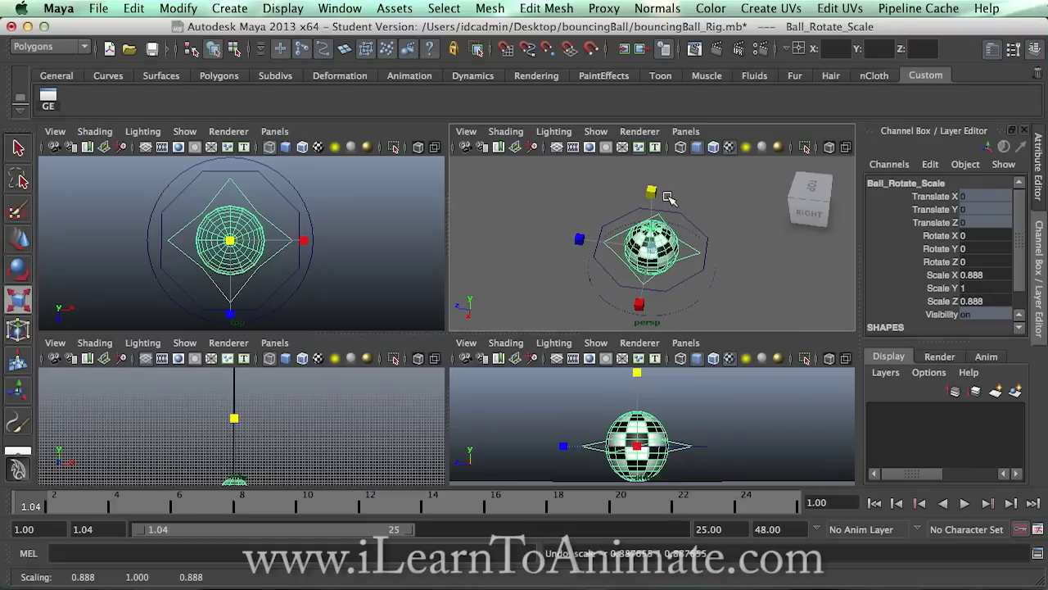
key(ctrl+z)
Reframe the perspective view and maximize it to fill the workspace.
mouse_move(709, 268)
alt+middle_down()
mouse_move(706, 253)
mouse_move(715, 260)
alt+middle_up()
alt+drag(714, 260, 659, 231)
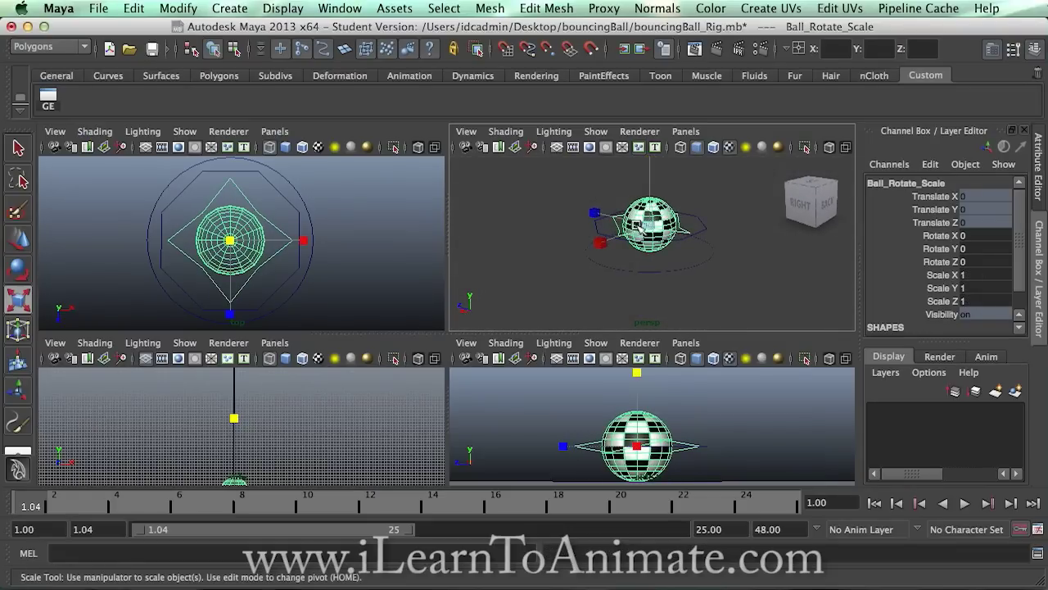
key(space)
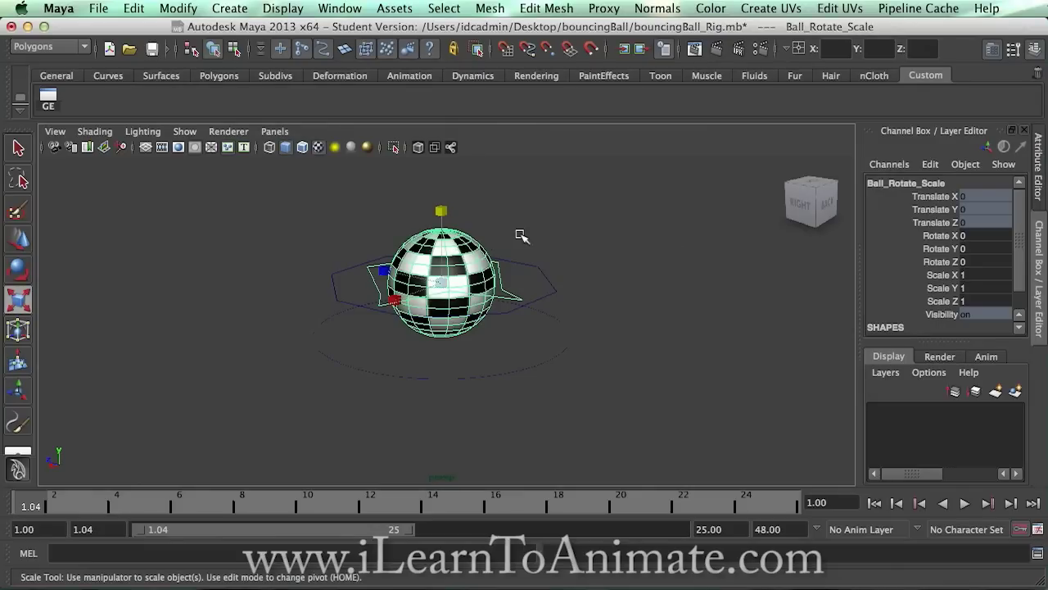
click(547, 275)
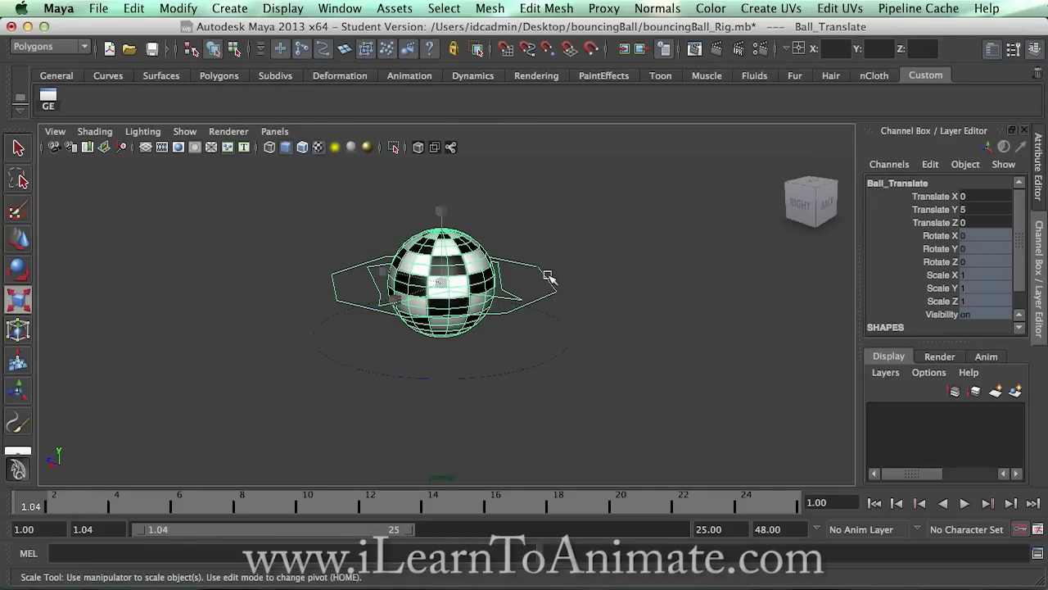
click(512, 297)
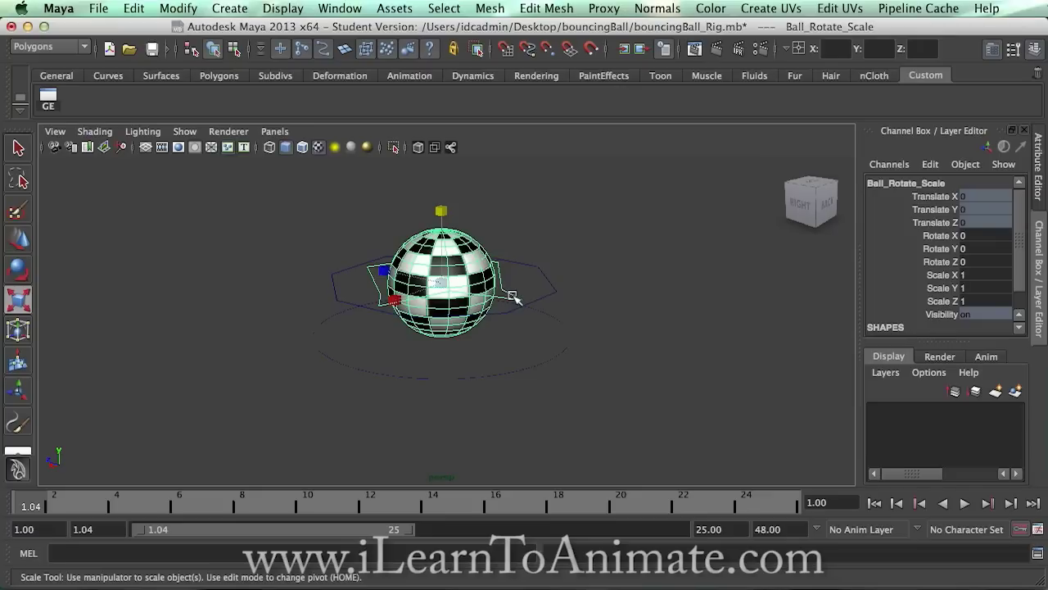
click(540, 284)
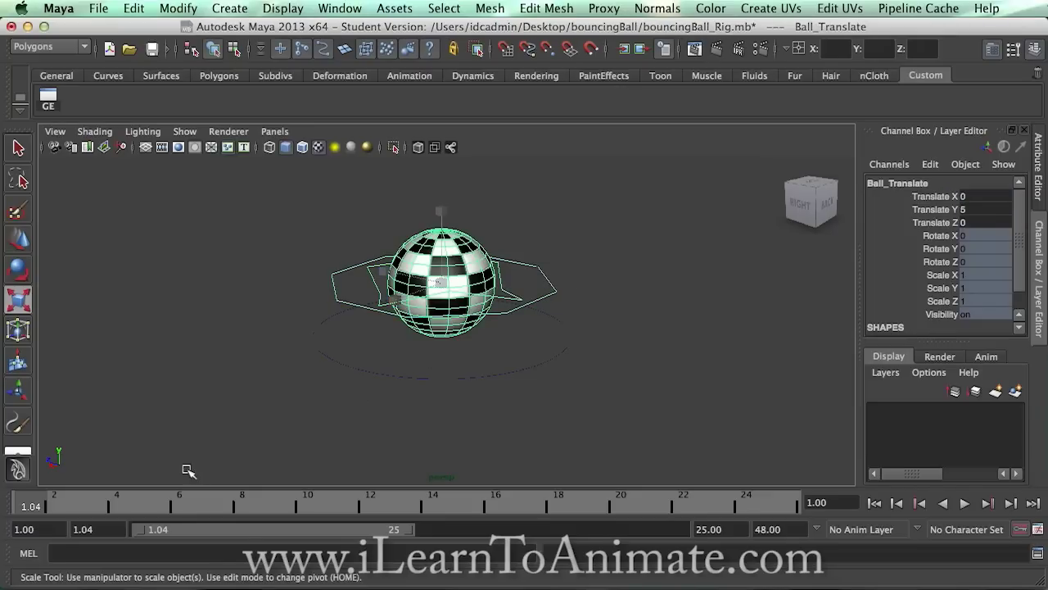
click(96, 529)
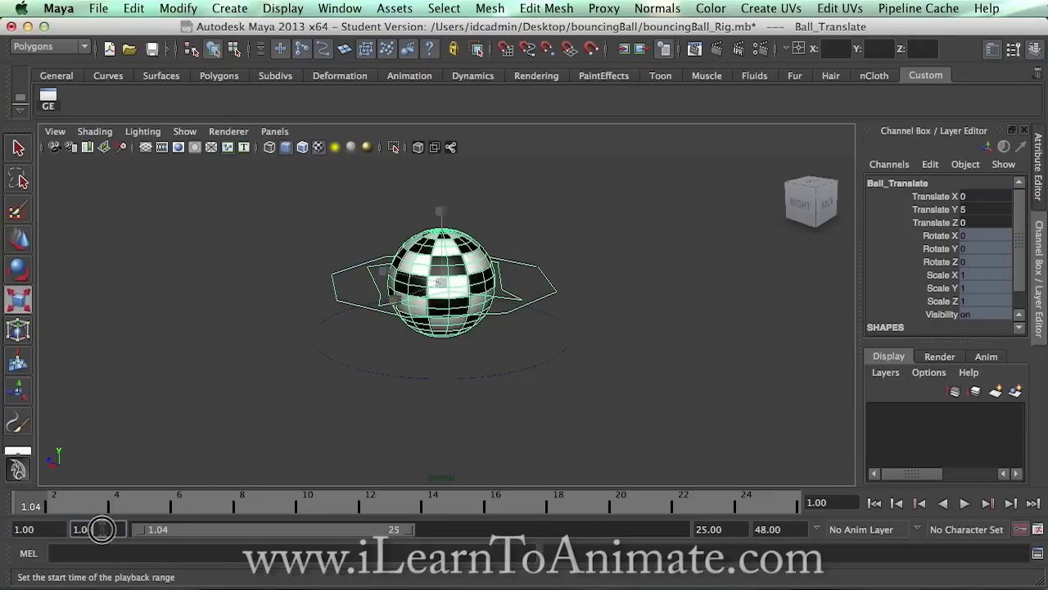
click(578, 243)
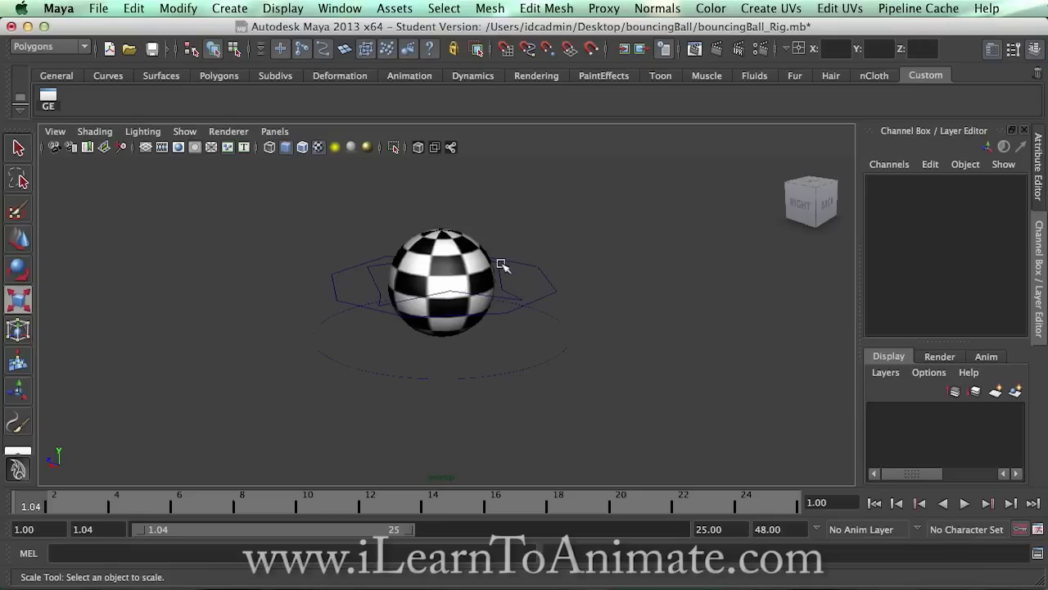
click(501, 264)
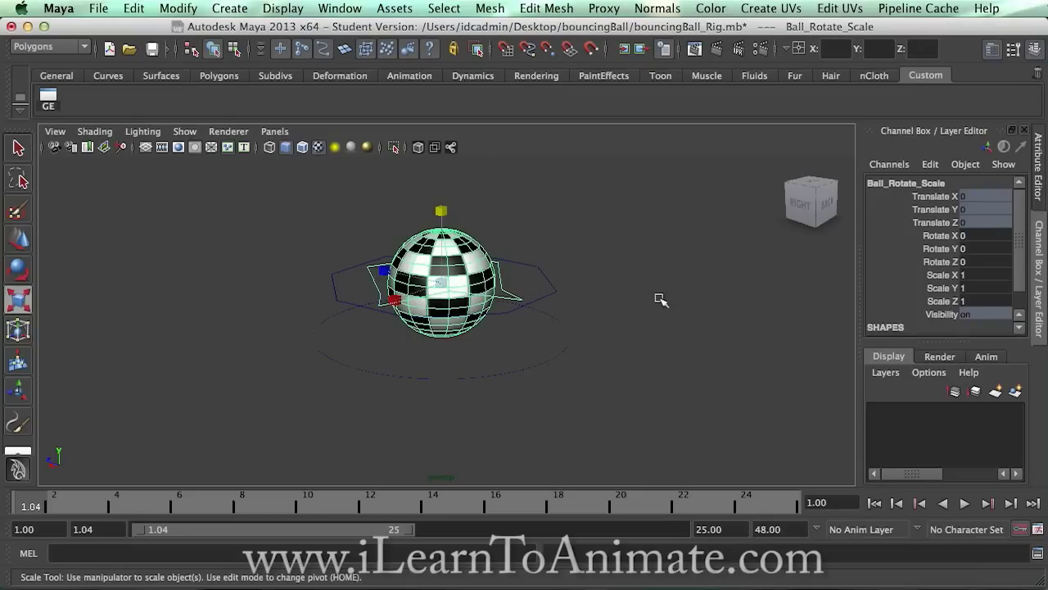